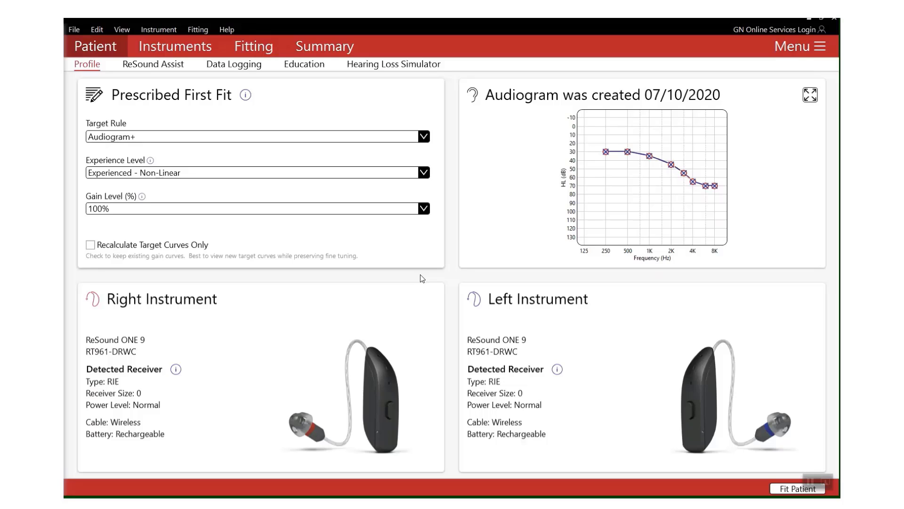
# - Open Feature Demonstrations from the Help menu and browse the cards from Acceptance Manager to Ultra Focus
pyautogui.click(807, 42)
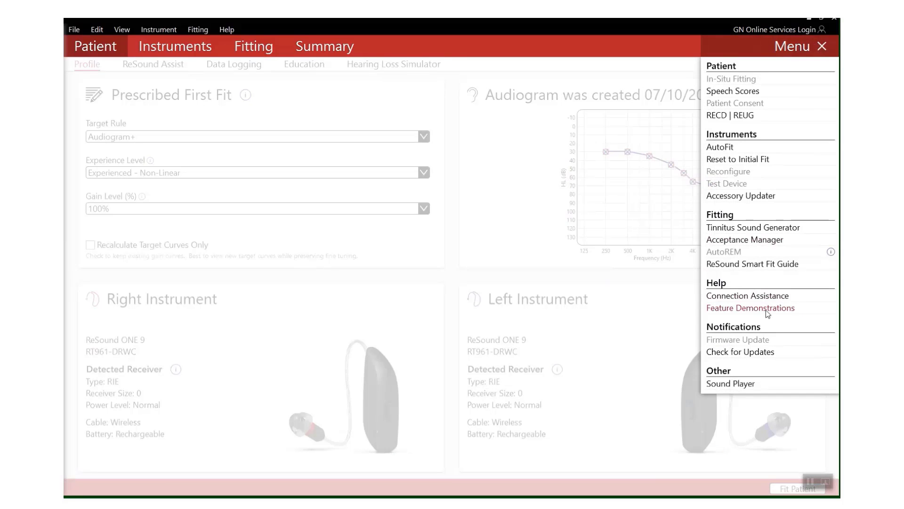
pyautogui.click(768, 313)
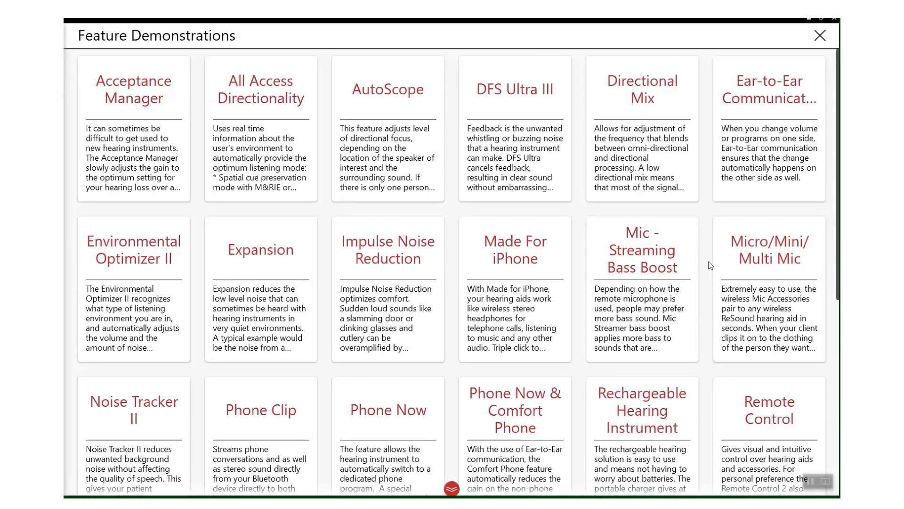
pyautogui.scroll(-2, 710, 266)
pyautogui.scroll(-2, 715, 264)
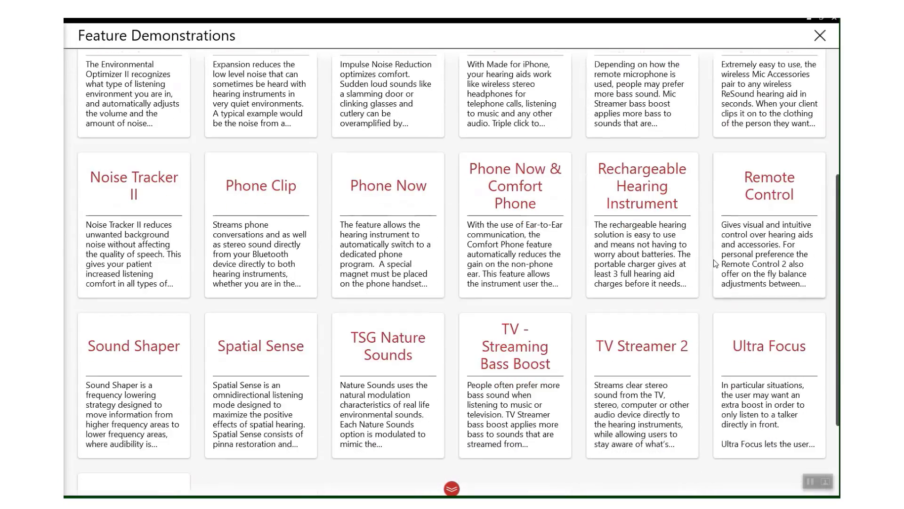
pyautogui.scroll(-2, 715, 262)
pyautogui.scroll(2, 621, 286)
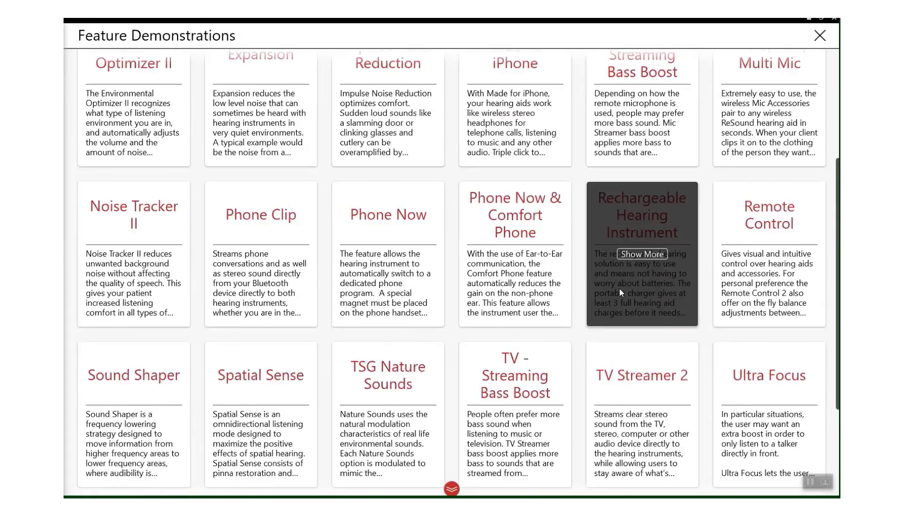
pyautogui.scroll(4, 619, 288)
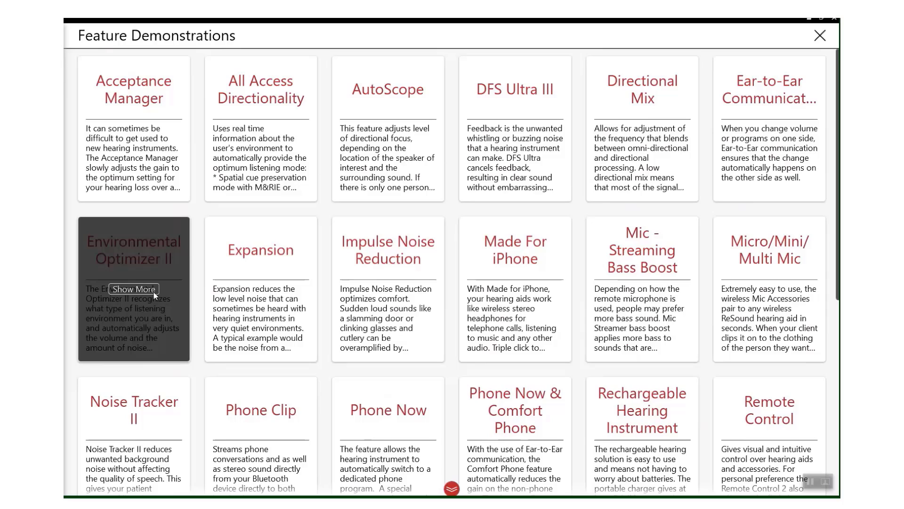
# - Play the Environmental Optimizer II demo in the Feature Demo Player
pyautogui.click(143, 291)
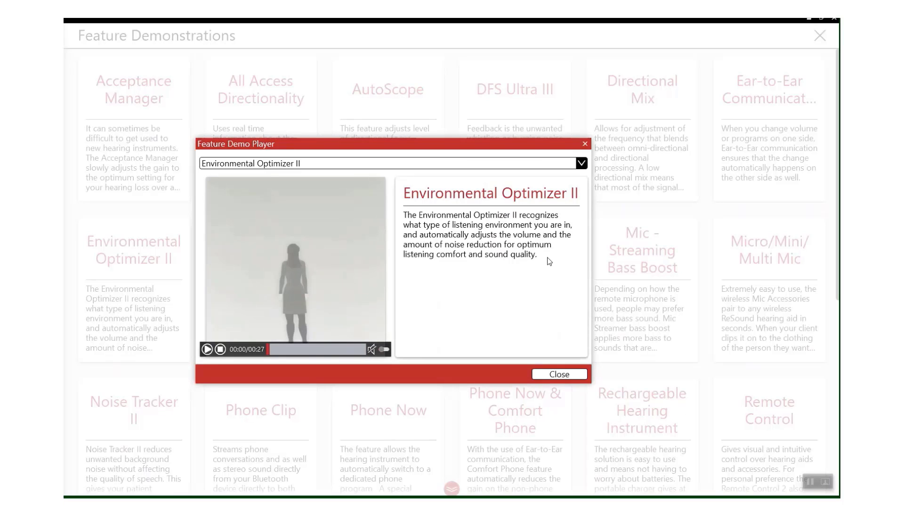
pyautogui.click(208, 348)
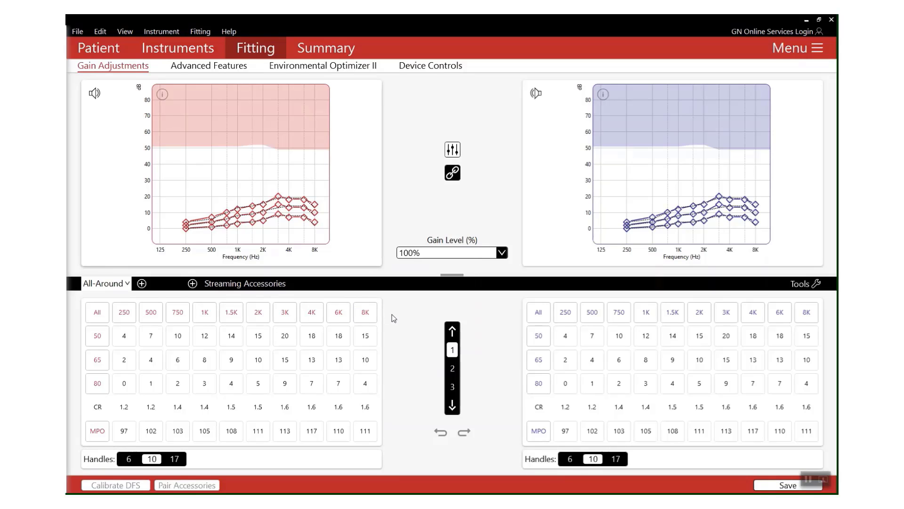
# - Open the Acceptance Manager, set starting gain to 80% and keep the duration at 4 weeks
pyautogui.click(804, 49)
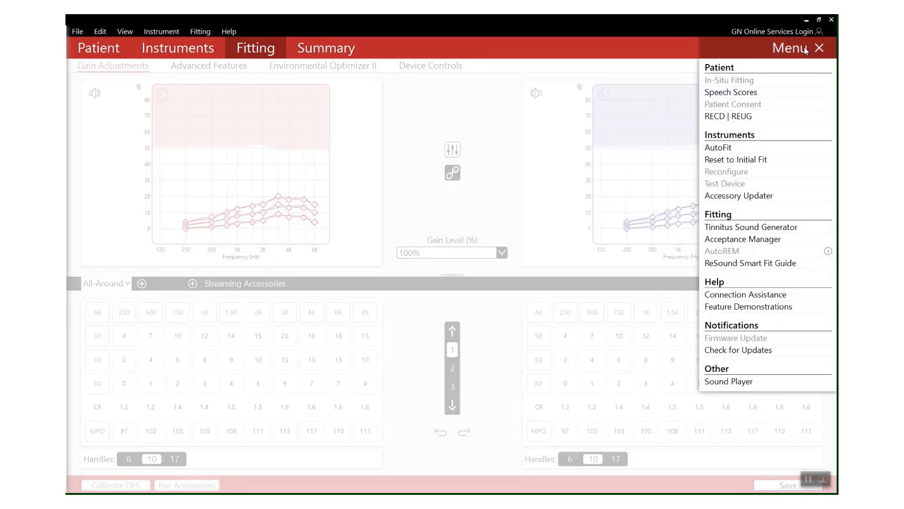
pyautogui.click(780, 246)
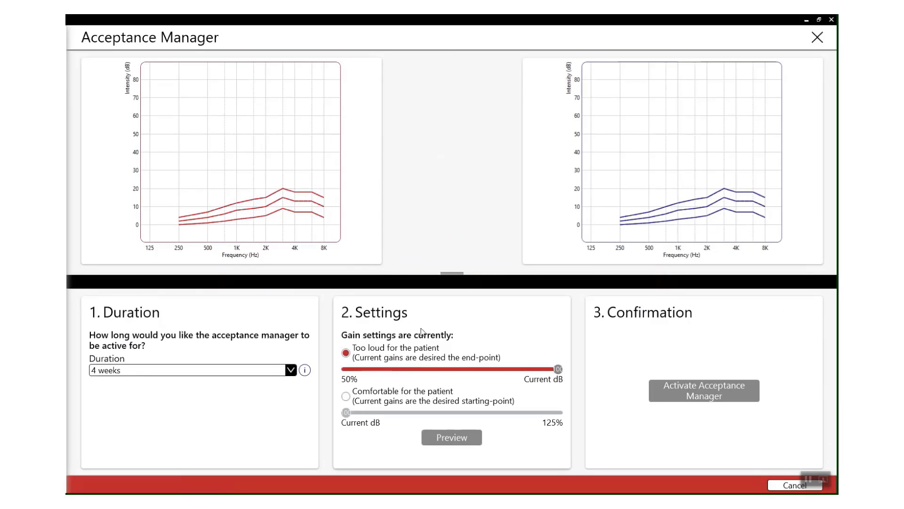
pyautogui.click(470, 369)
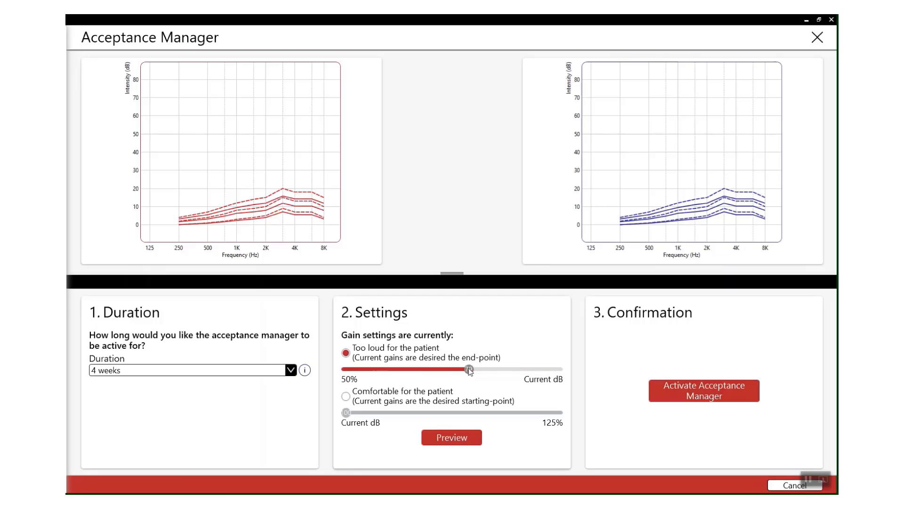
pyautogui.click(472, 370)
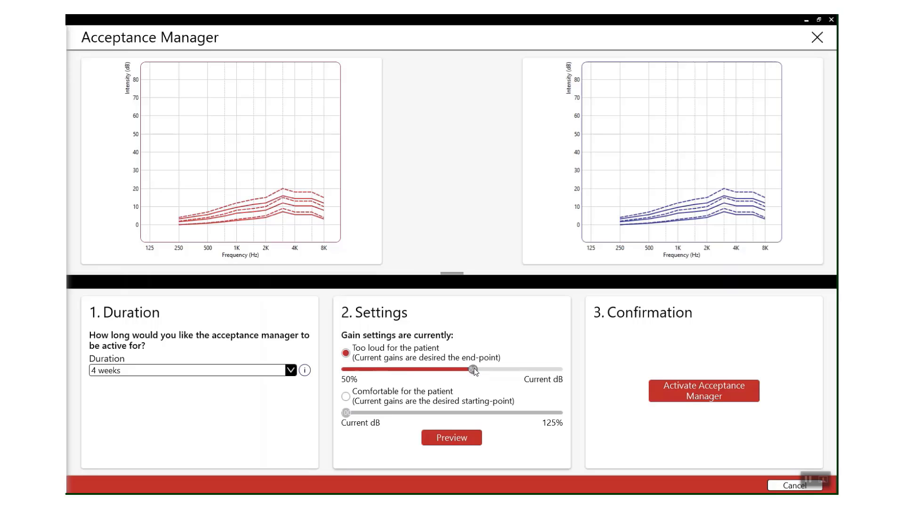
pyautogui.click(291, 370)
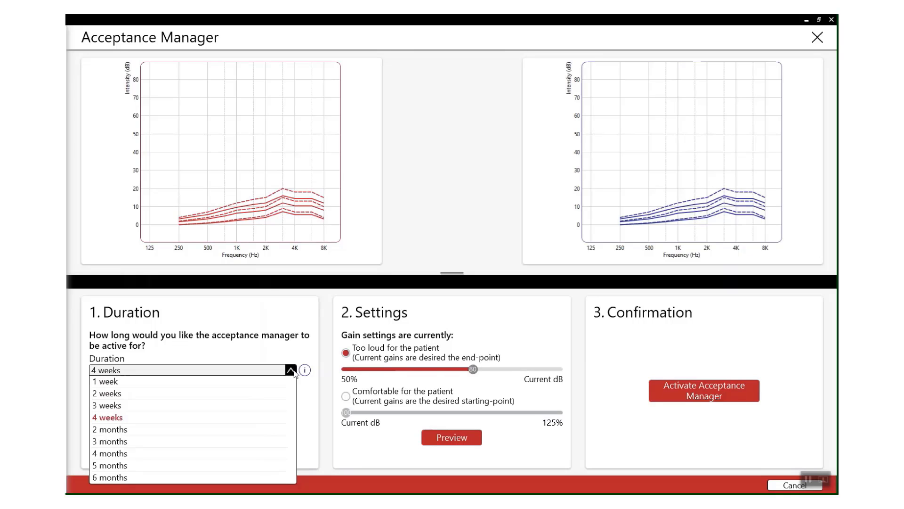
pyautogui.click(172, 417)
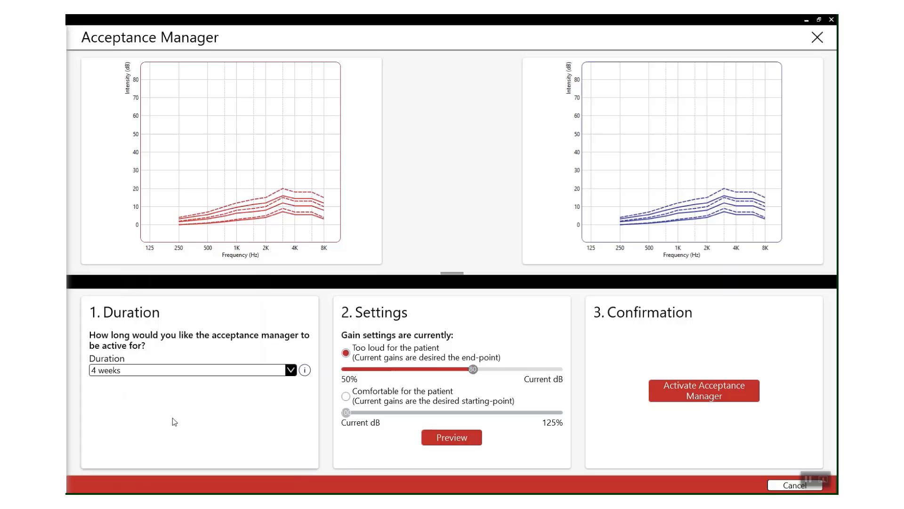
# - Activate the Acceptance Manager with the 80%, 4-week settings
pyautogui.click(708, 394)
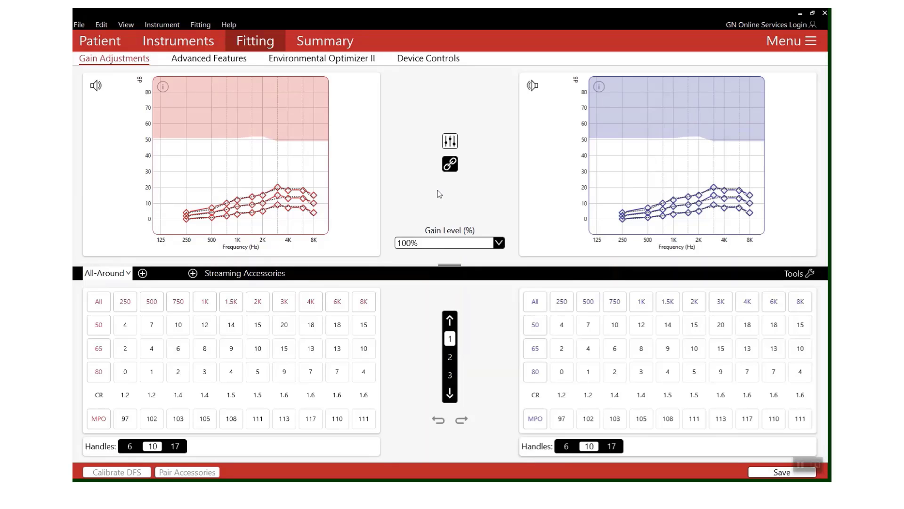
# - In the Smart Fit Guide, pick Loudness, 'Speech is too loud', and decrease Environmental Optimizer II
pyautogui.click(823, 48)
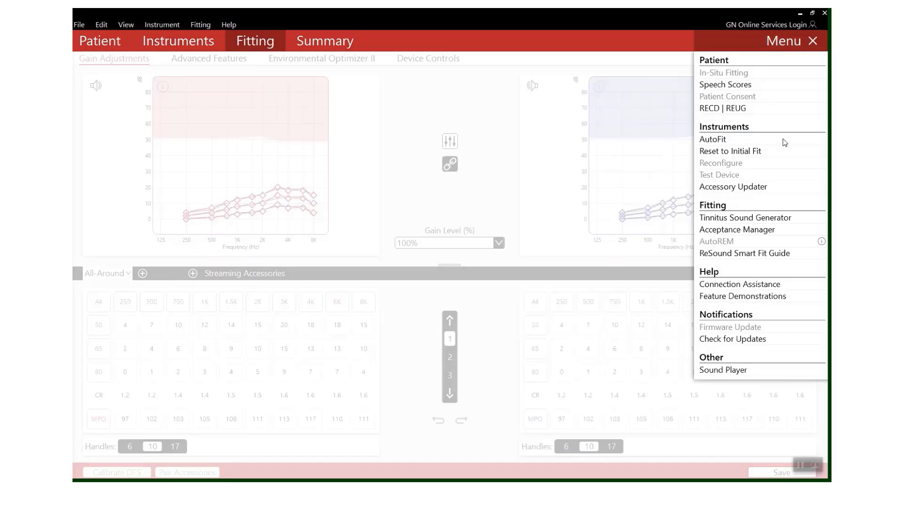
pyautogui.click(772, 254)
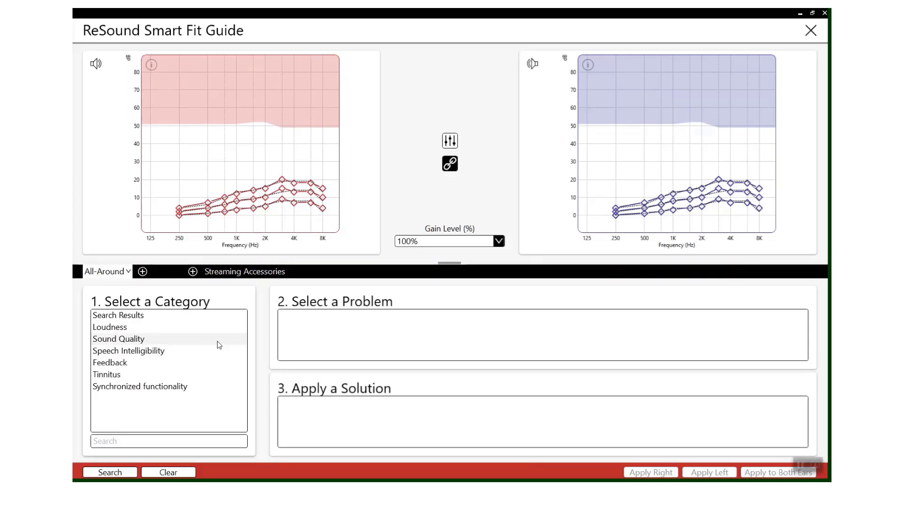
pyautogui.click(211, 329)
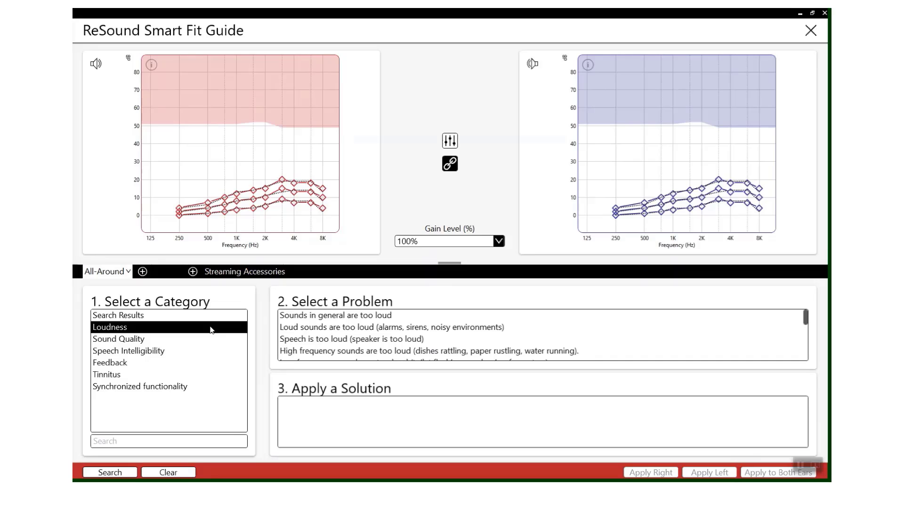
pyautogui.click(336, 339)
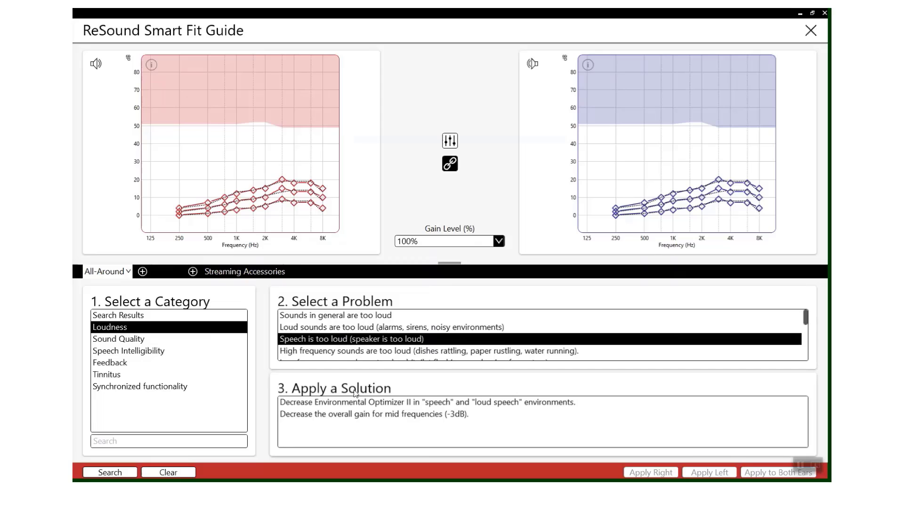
pyautogui.click(398, 406)
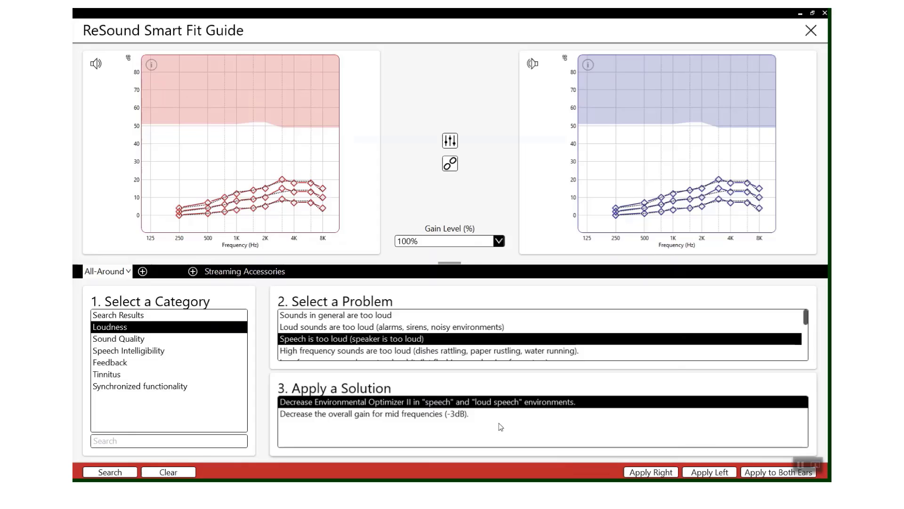
# - Choose Speech Intelligibility, the far-away speaker problem, and the Micro/Mini/Multi Mic suggestion
pyautogui.click(152, 353)
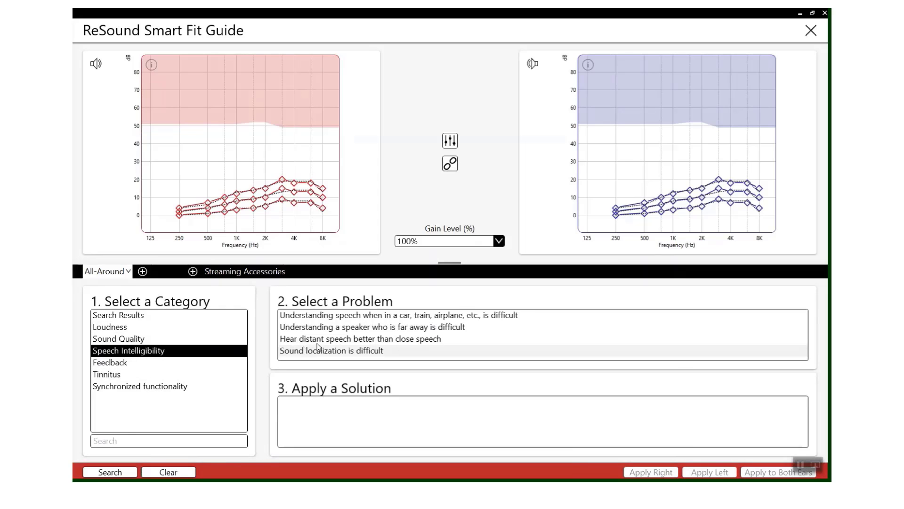
pyautogui.click(324, 330)
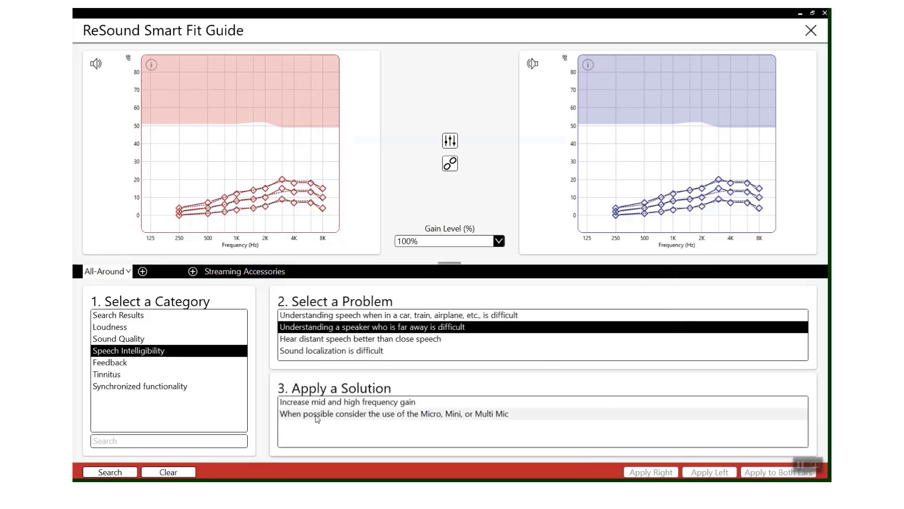
pyautogui.click(522, 413)
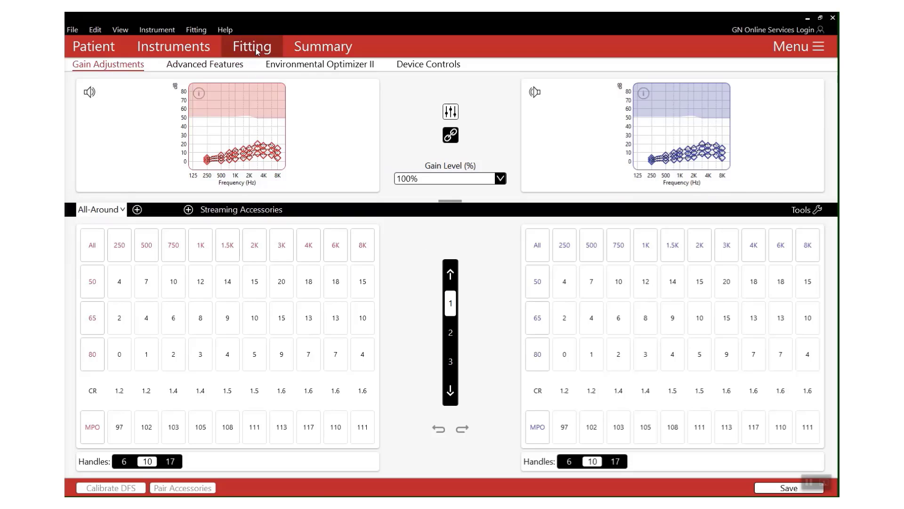
# - Look over the Environmental Optimizer II settings, then go back to the gain table
pyautogui.click(308, 66)
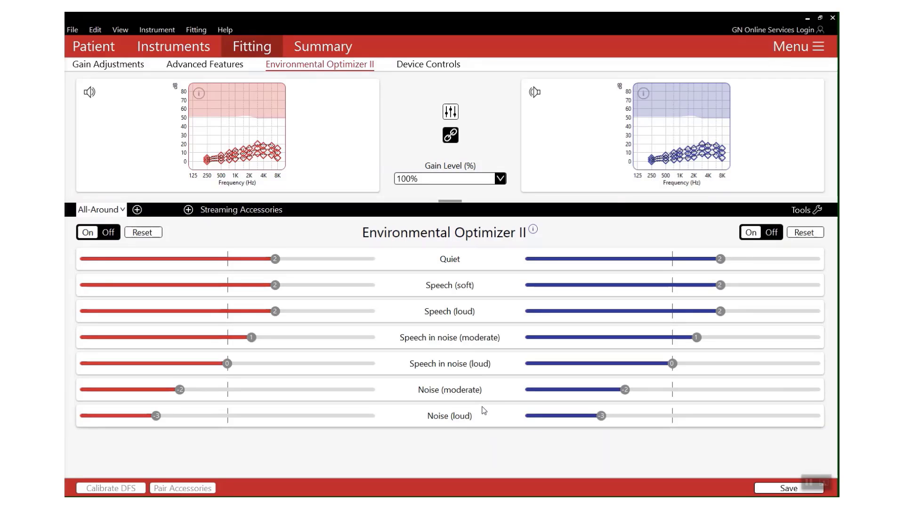
pyautogui.moveTo(119, 211)
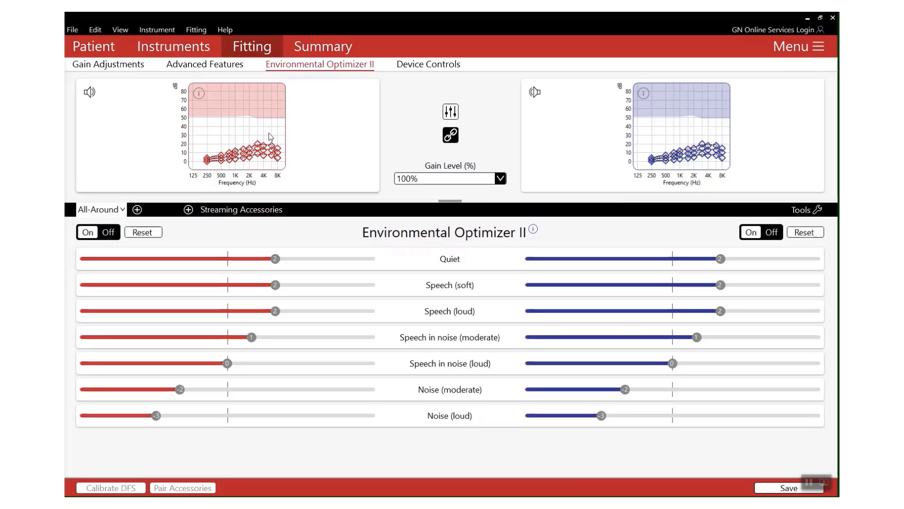
pyautogui.click(131, 72)
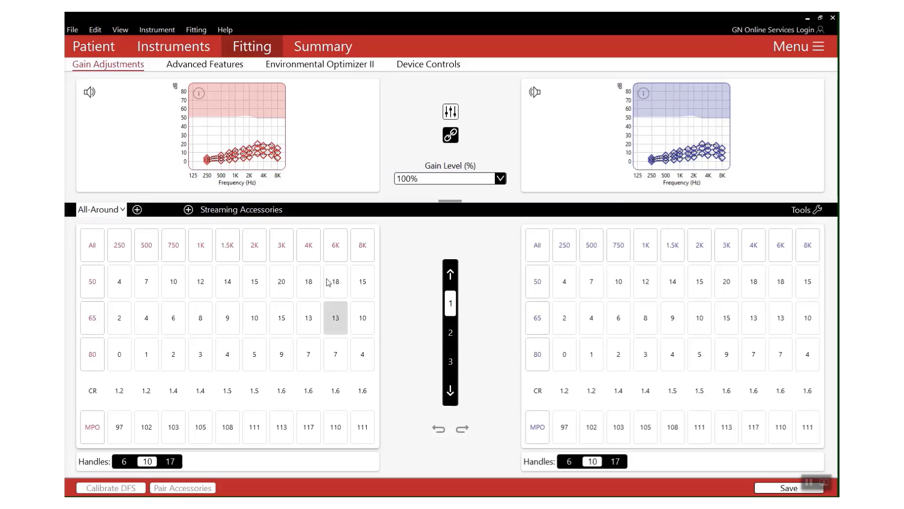
# - Raise Environmental Optimizer II Speech (soft) to 4 for both ears
pyautogui.click(316, 68)
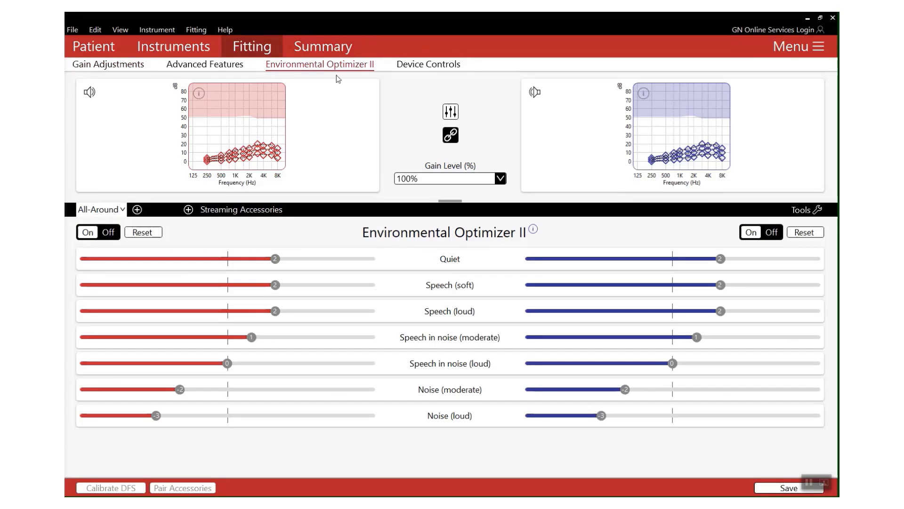
pyautogui.click(311, 289)
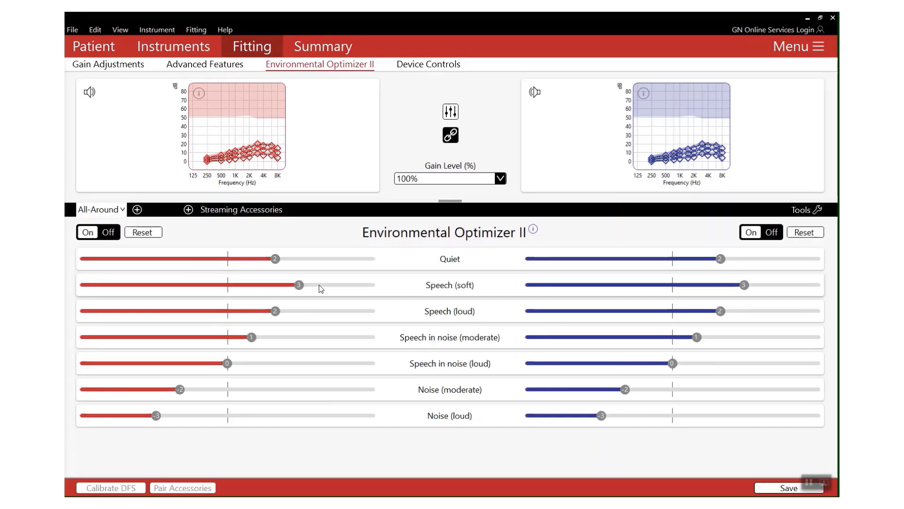
pyautogui.click(327, 289)
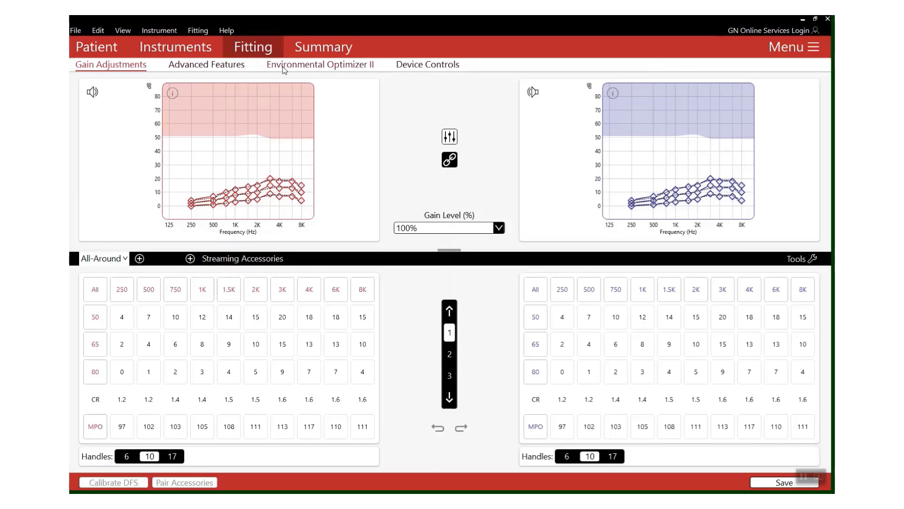
# - Raise Speech in noise (moderate) and (loud) to 2 on the Environmental Optimizer II tab
pyautogui.click(302, 69)
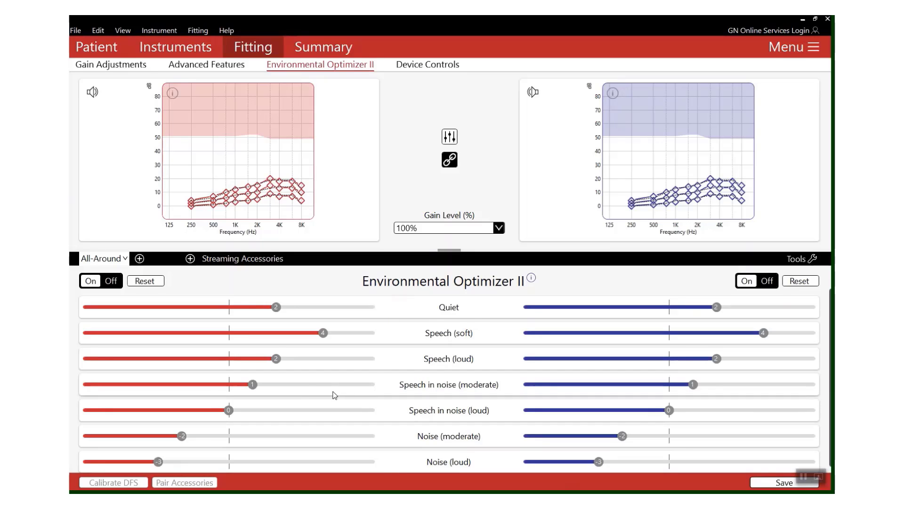
pyautogui.click(284, 385)
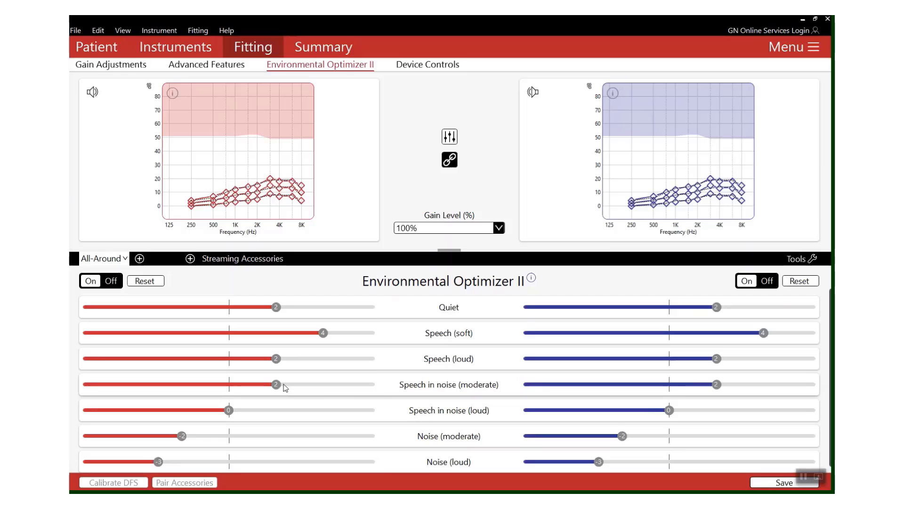
pyautogui.click(276, 410)
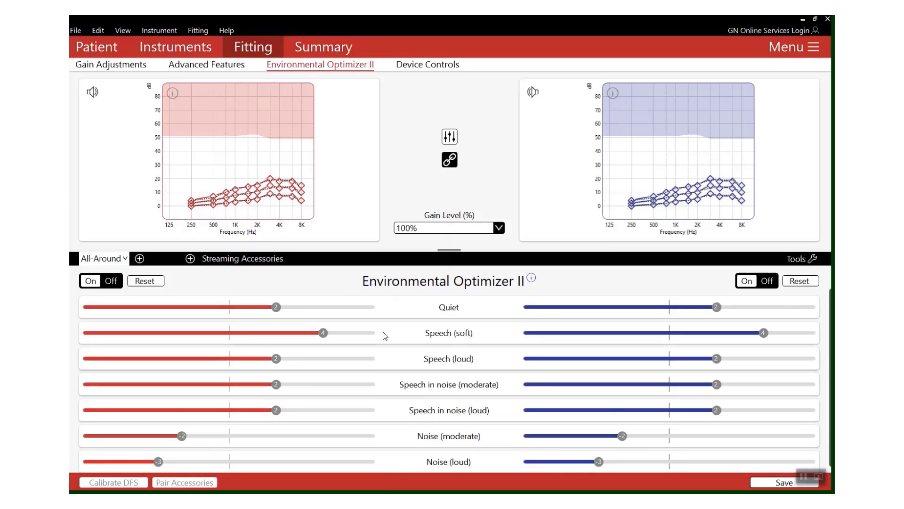
# - Open the left Noise Tracker II per-environment settings from Advanced Features
pyautogui.click(196, 69)
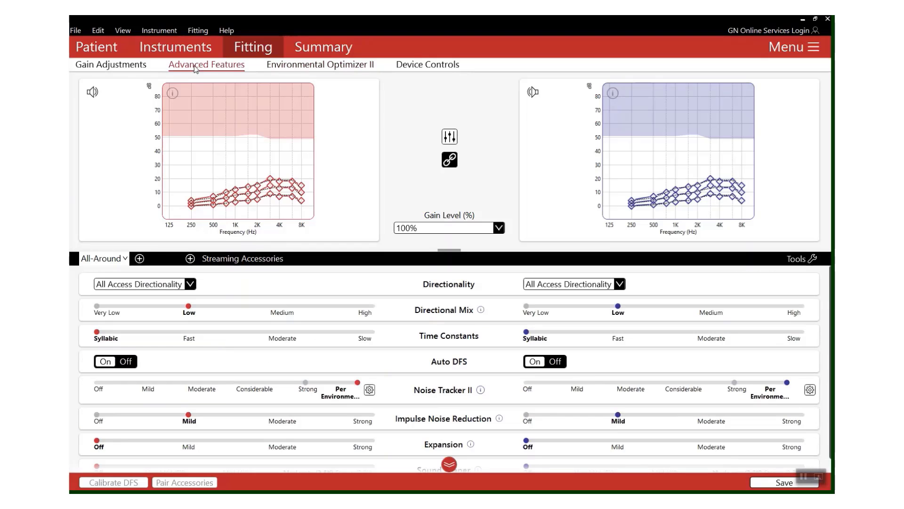
pyautogui.click(369, 391)
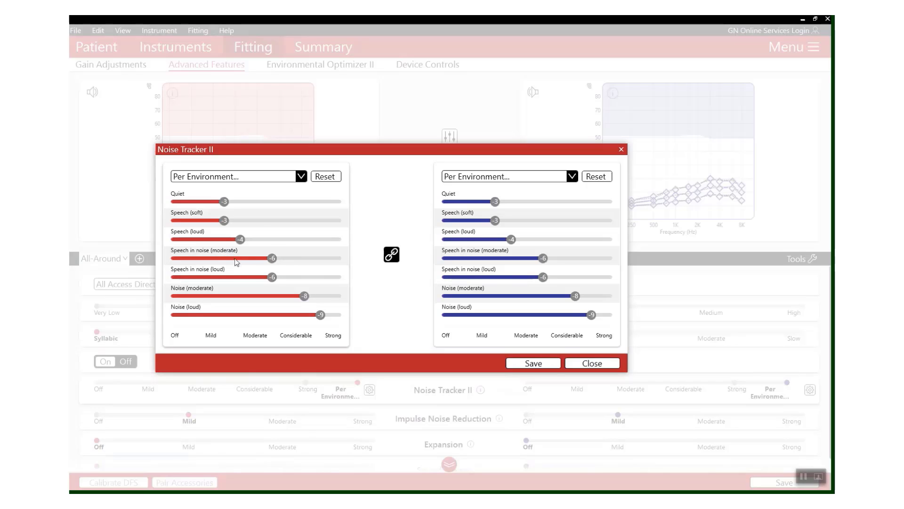
# - Set Noise Tracker II Speech in noise (moderate) and (loud) to -8 on both ears
pyautogui.moveTo(245, 280)
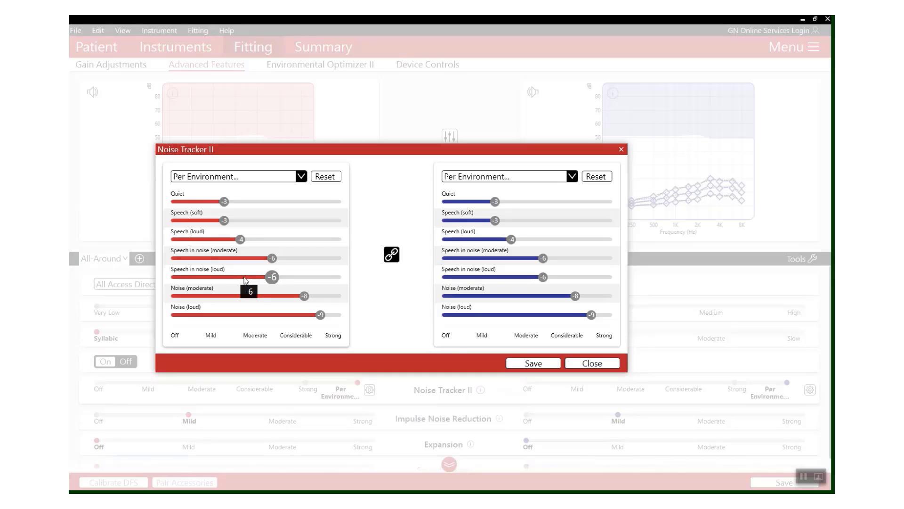
pyautogui.moveTo(273, 277); pyautogui.dragTo(310, 282)
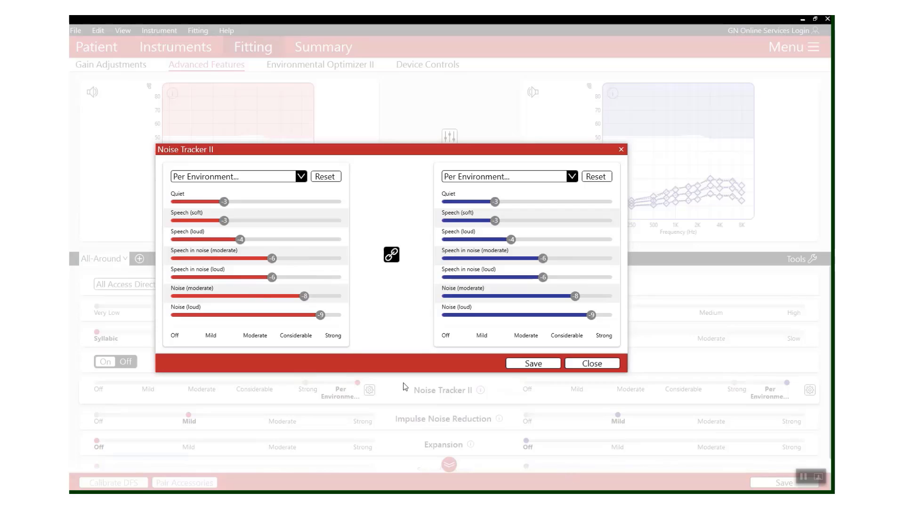
pyautogui.click(304, 263)
pyautogui.click(305, 278)
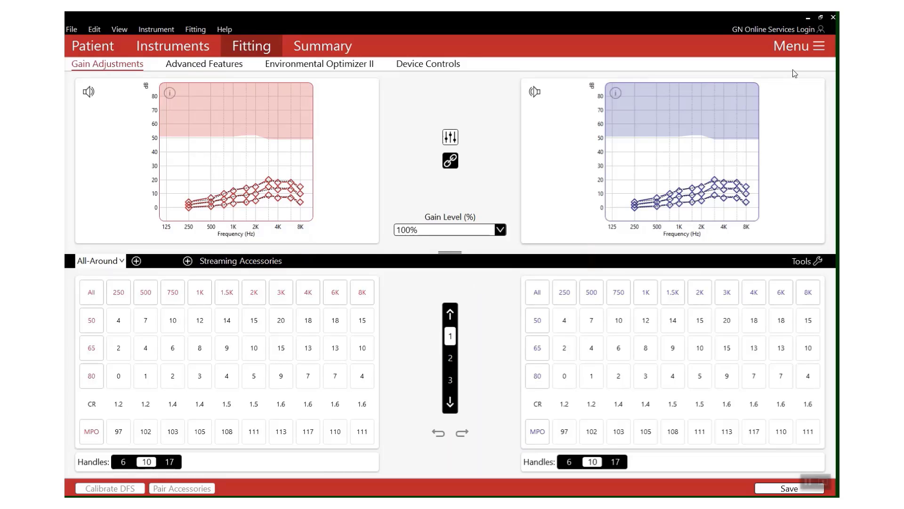
# - Turn on the Tinnitus Sound Generator for the left and right ears
pyautogui.click(800, 55)
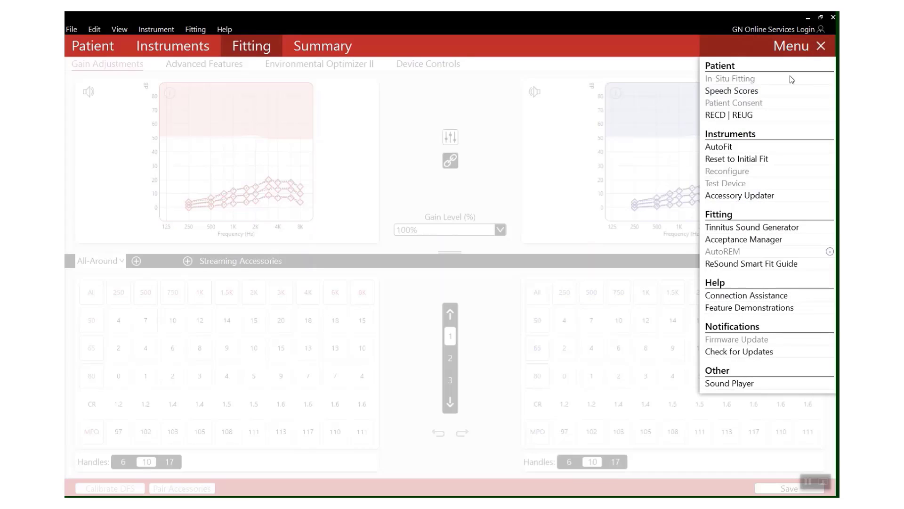
pyautogui.click(758, 228)
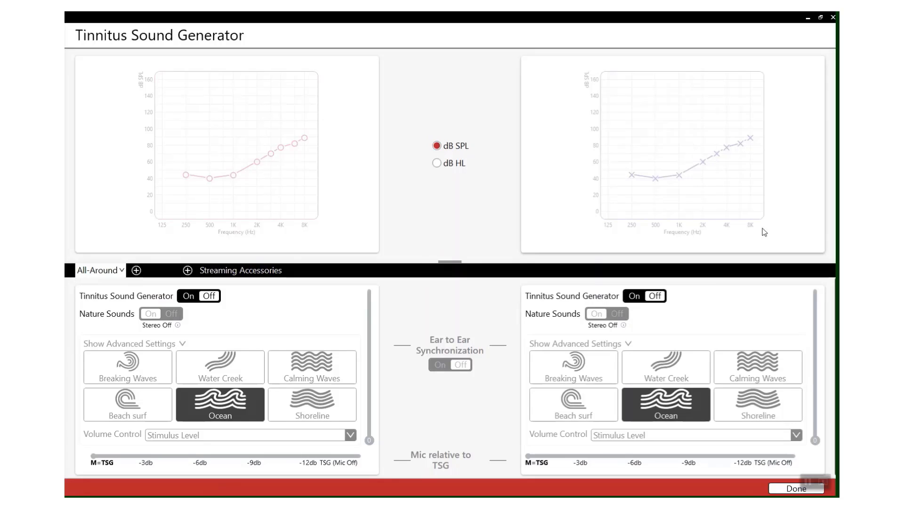
pyautogui.click(190, 297)
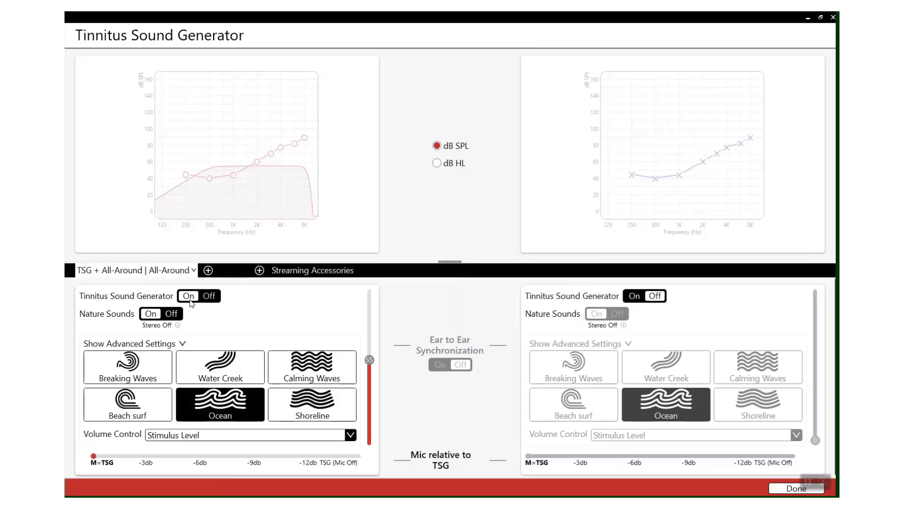
pyautogui.click(635, 296)
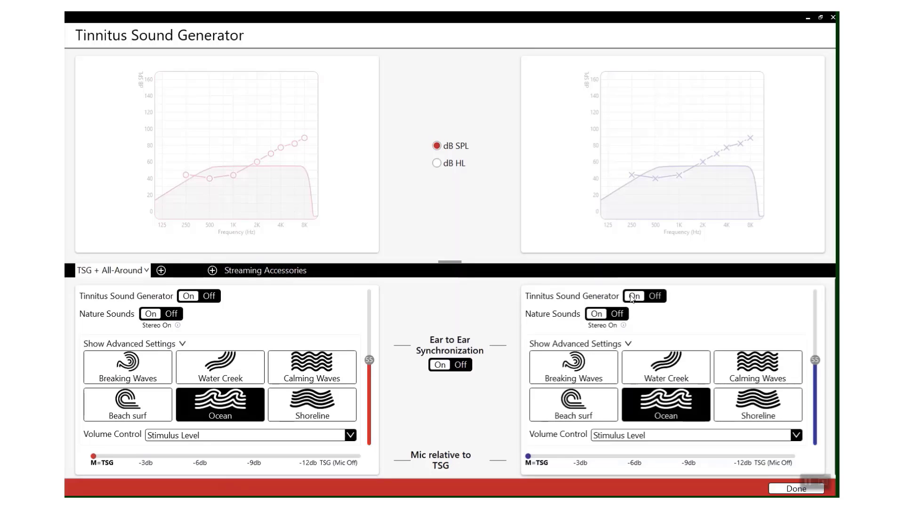
# - Switch the left ear to White Noise, keeping Stimulus Level volume control
pyautogui.click(172, 313)
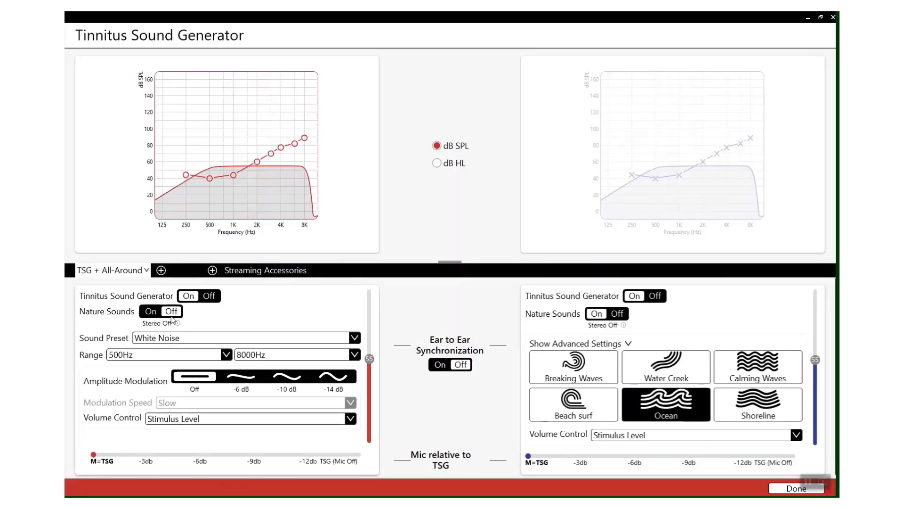
pyautogui.click(354, 339)
pyautogui.click(355, 338)
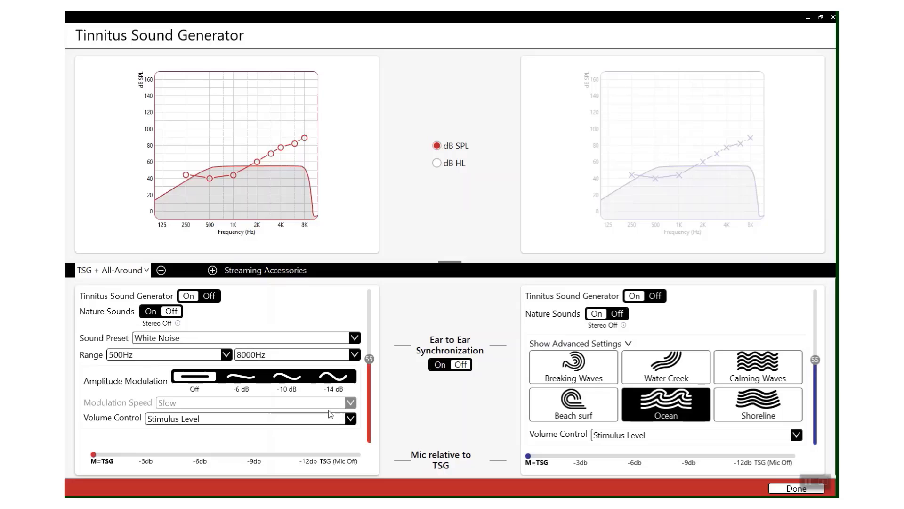
pyautogui.click(343, 420)
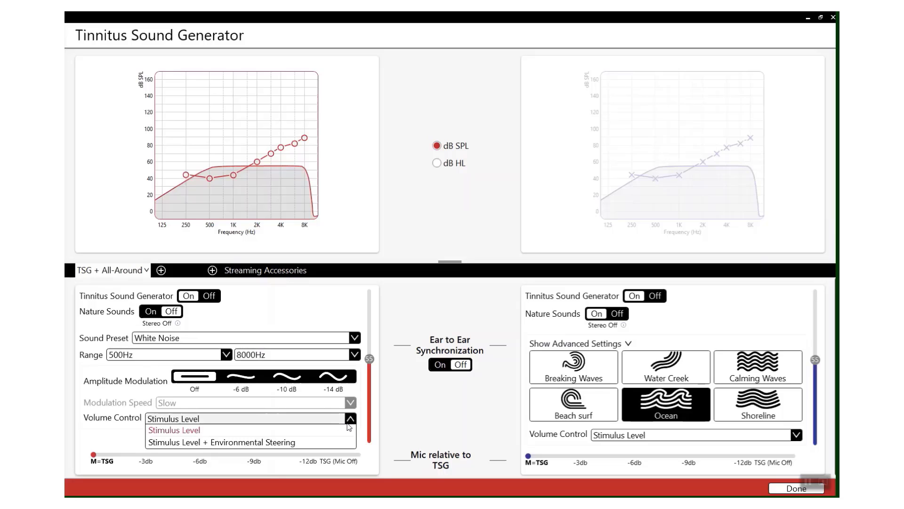
pyautogui.click(349, 421)
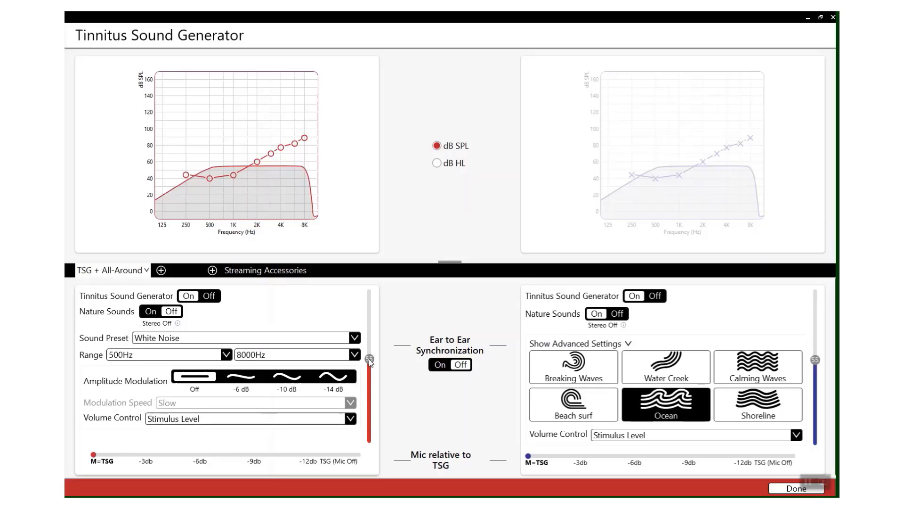
# - Set the left generator level to 70, accept the 70 dB warning, and test mic offsets, keeping Stimulus Level
pyautogui.click(370, 338)
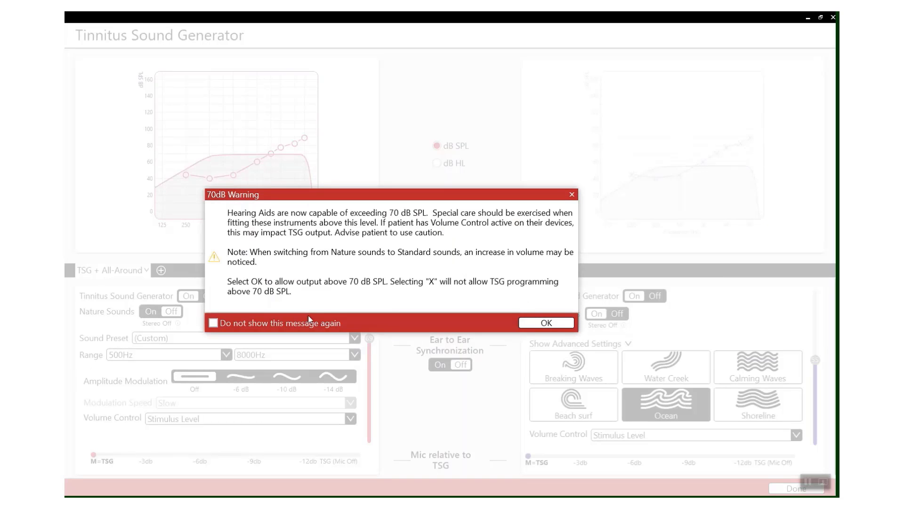
pyautogui.click(546, 324)
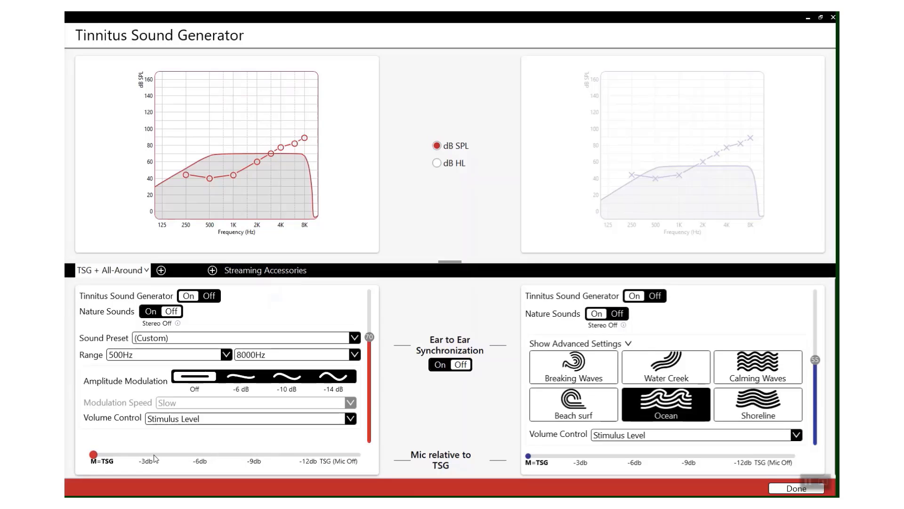
pyautogui.moveTo(151, 458); pyautogui.dragTo(203, 458)
pyautogui.click(253, 456)
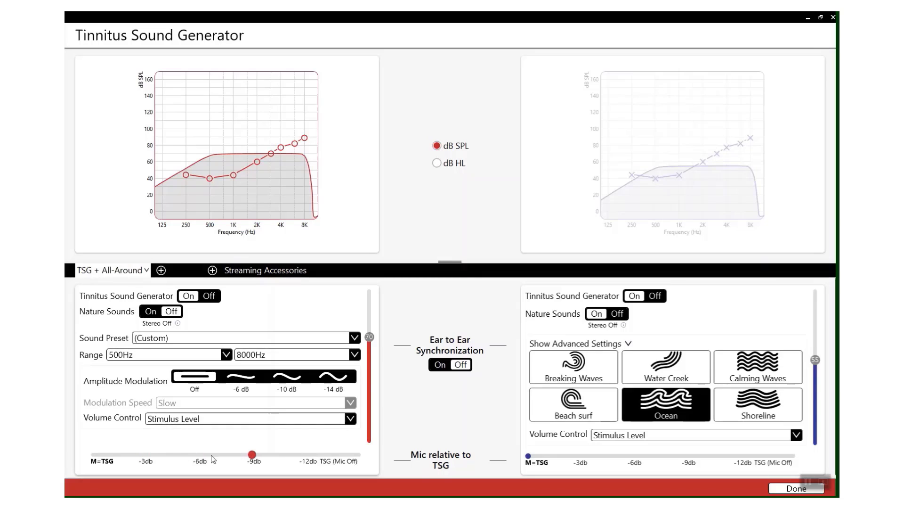
pyautogui.click(96, 456)
pyautogui.click(150, 422)
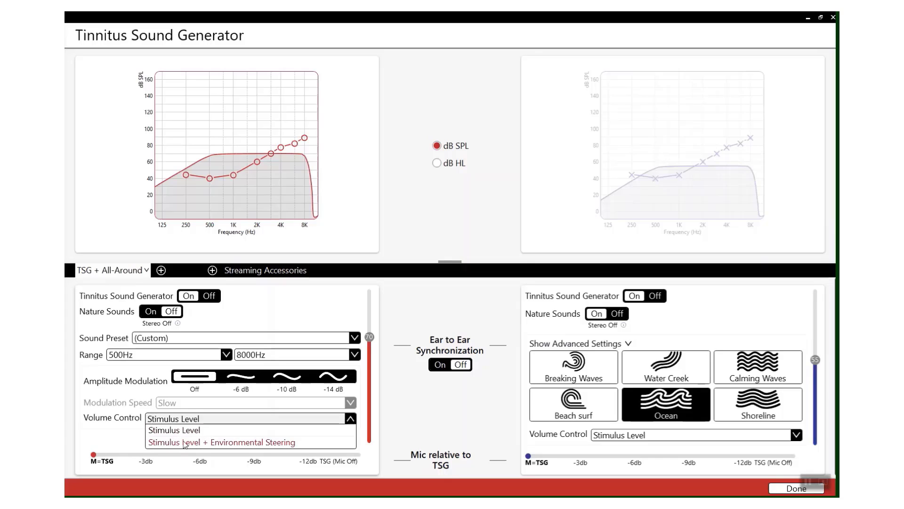
pyautogui.click(137, 428)
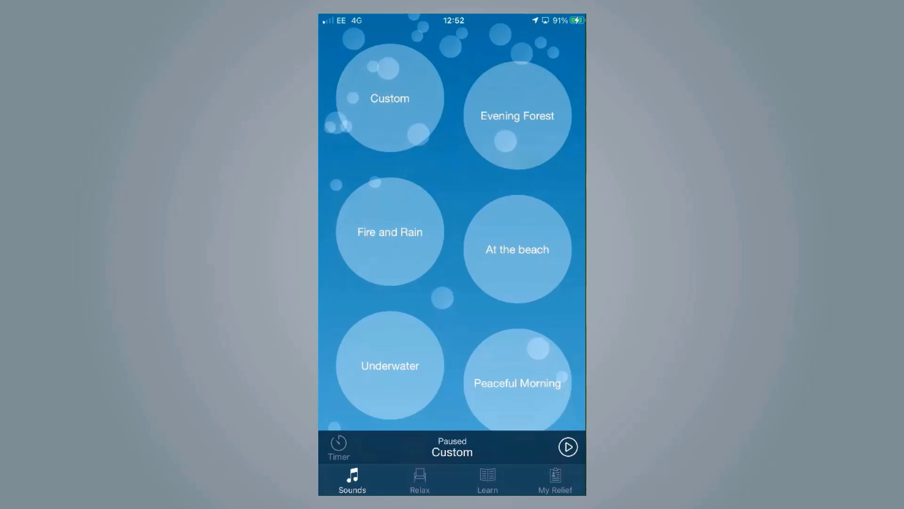
# - Play and pause Evening Forest, then start and pause Underwater
pyautogui.click(517, 115)
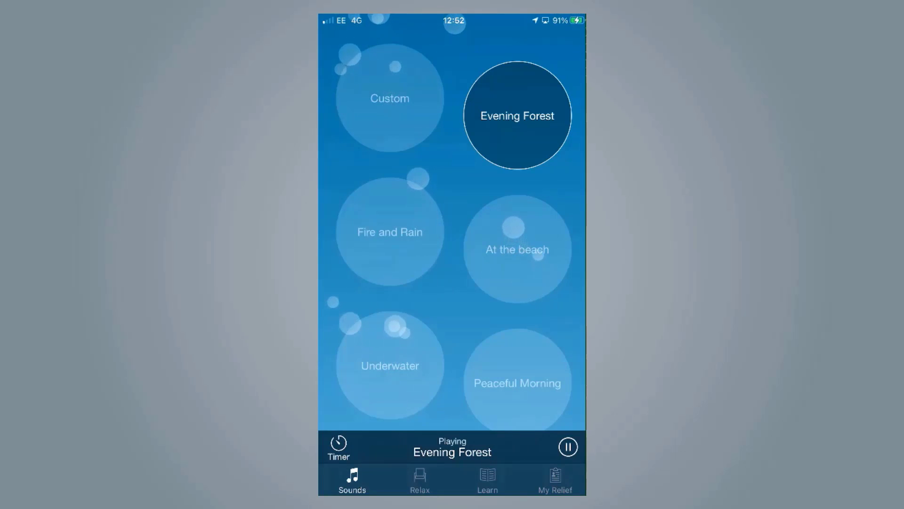
pyautogui.click(568, 447)
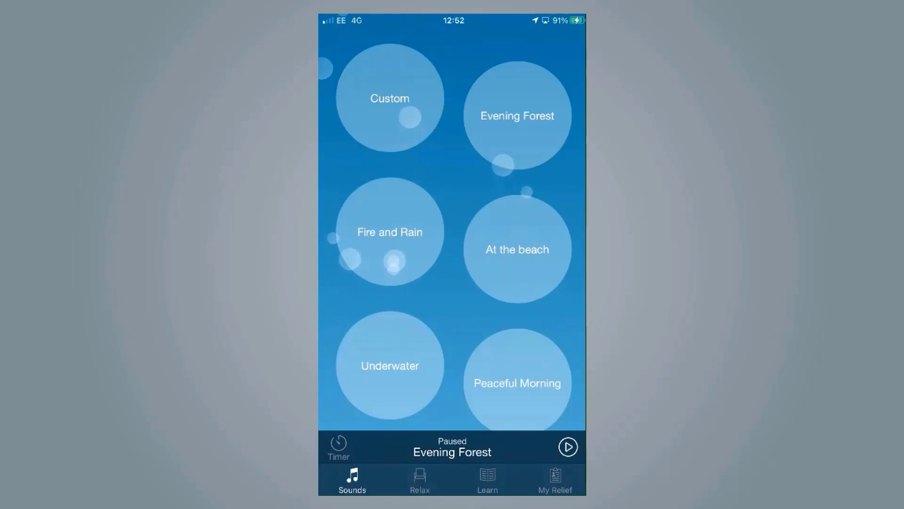
pyautogui.click(390, 365)
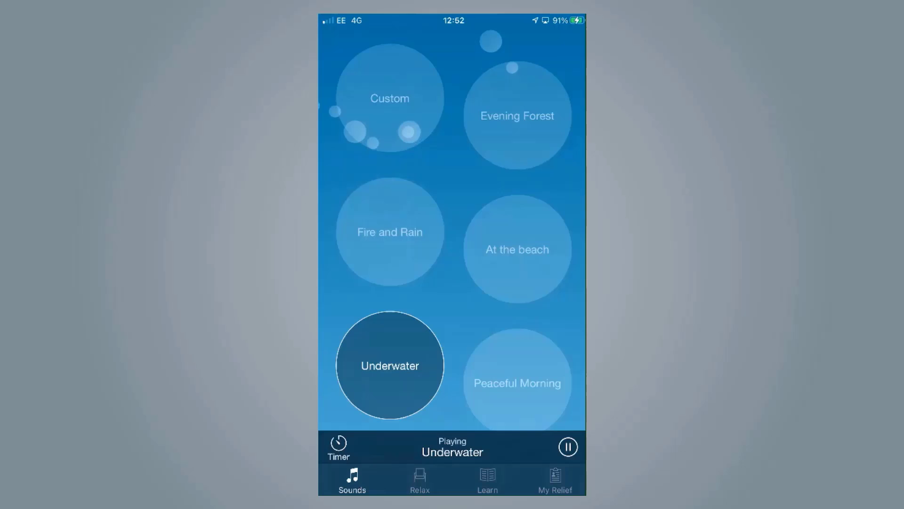
pyautogui.click(390, 366)
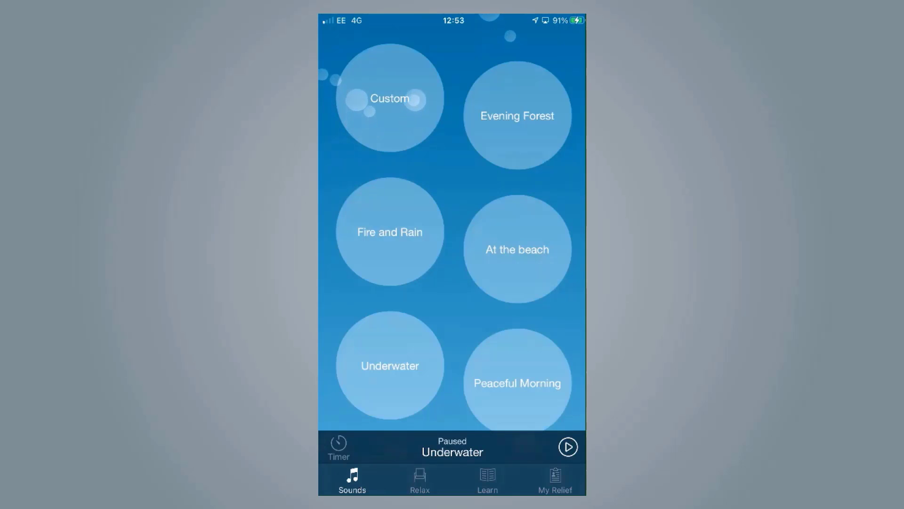
# - Create a new soundscape and name it 'Custom'
pyautogui.scroll(-3, 452, 221)
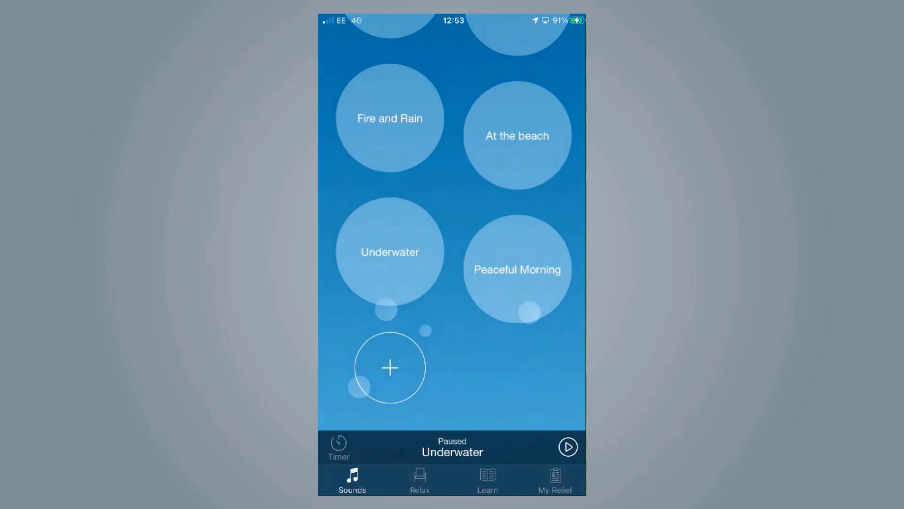
pyautogui.click(390, 373)
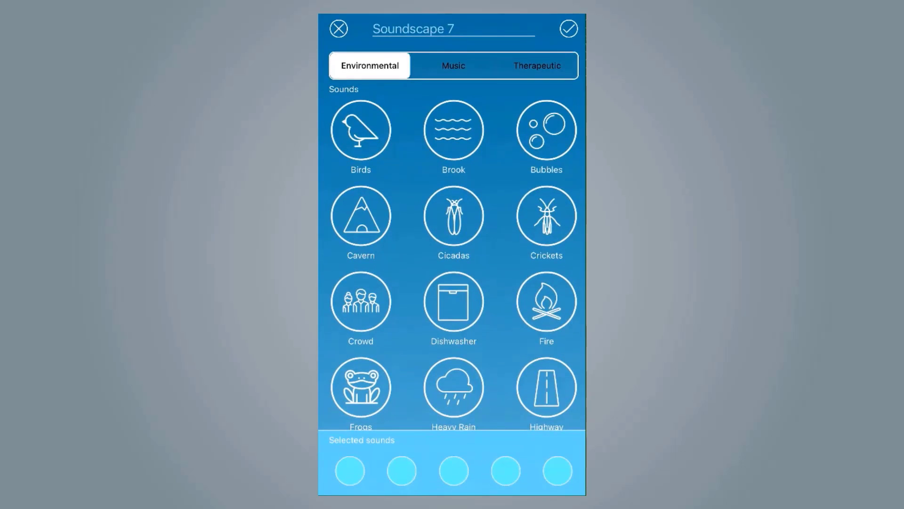
pyautogui.click(374, 29)
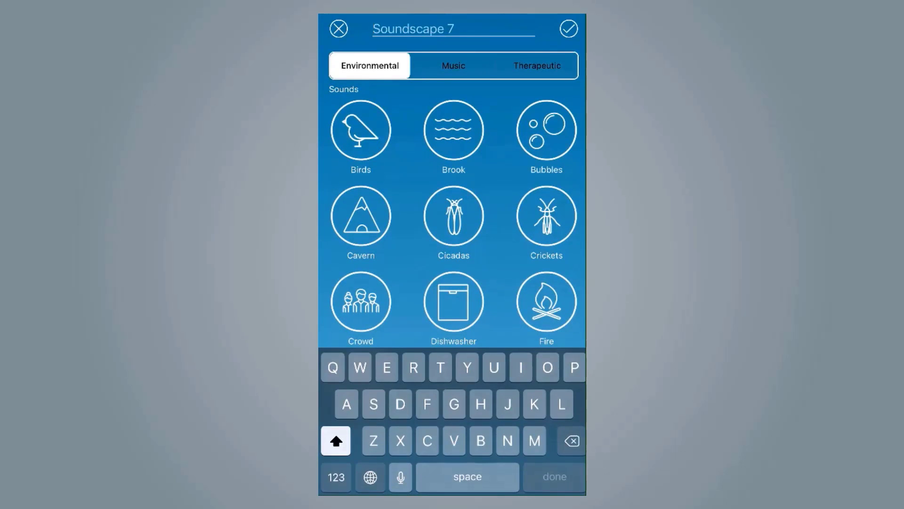
pyautogui.write('Custom')
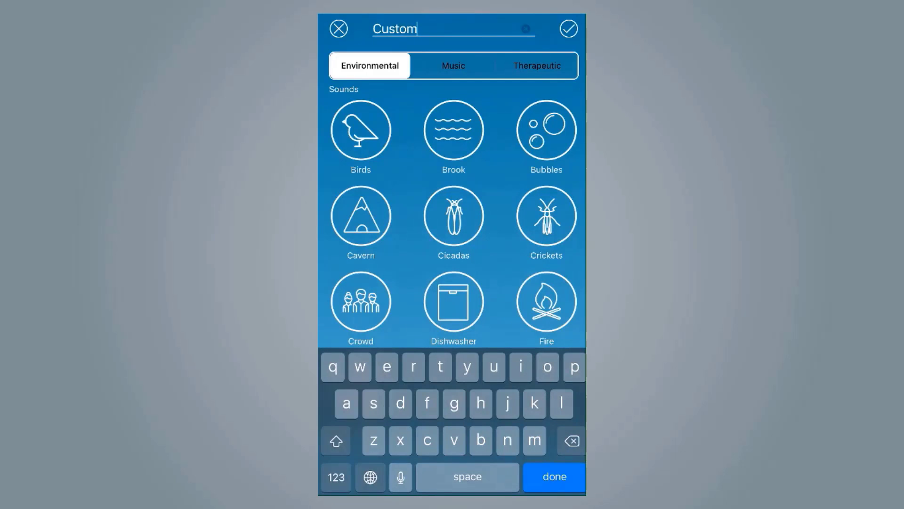
# - Browse the Music and Therapeutic categories, then add Cavern, Brook and Birds to the mix
pyautogui.scroll(-10, 452, 235)
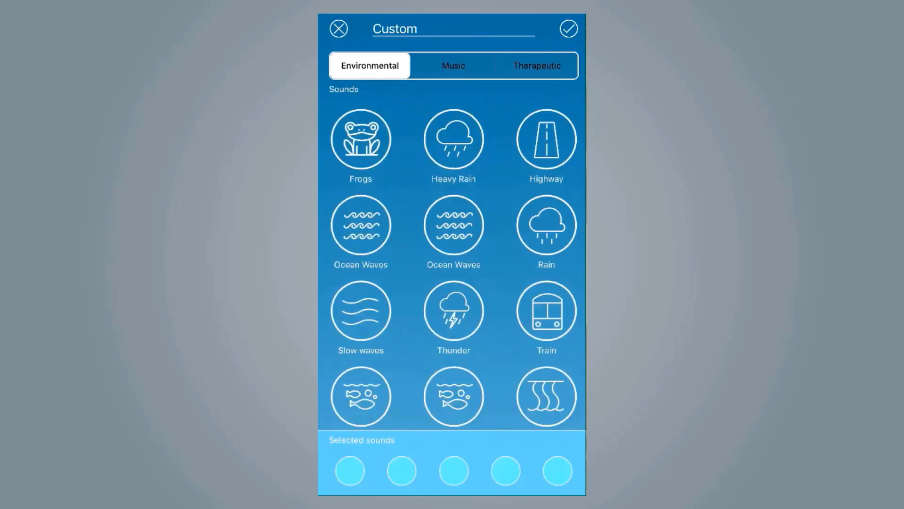
pyautogui.scroll(10, 452, 264)
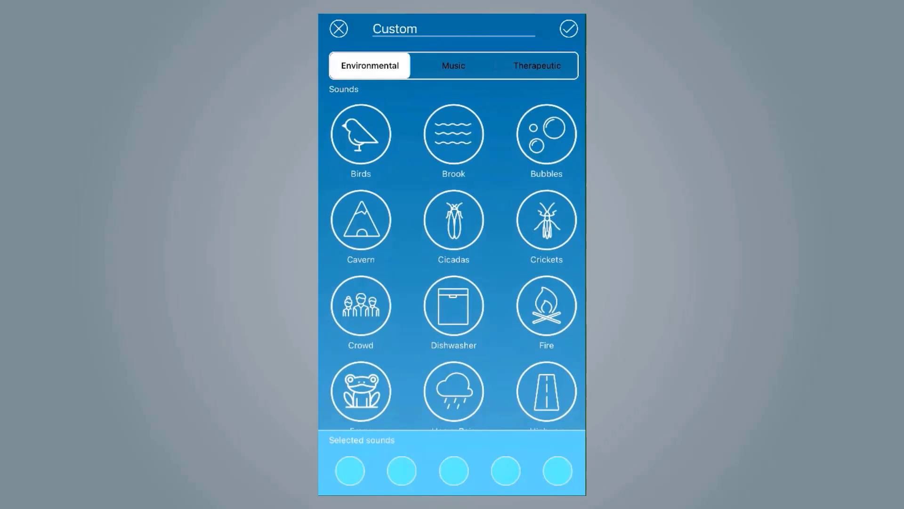
pyautogui.click(454, 65)
pyautogui.click(537, 65)
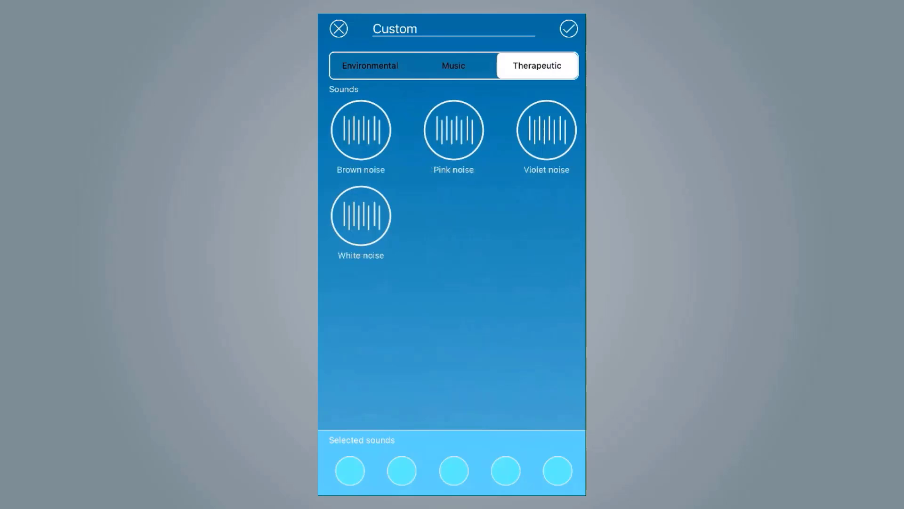
pyautogui.click(371, 66)
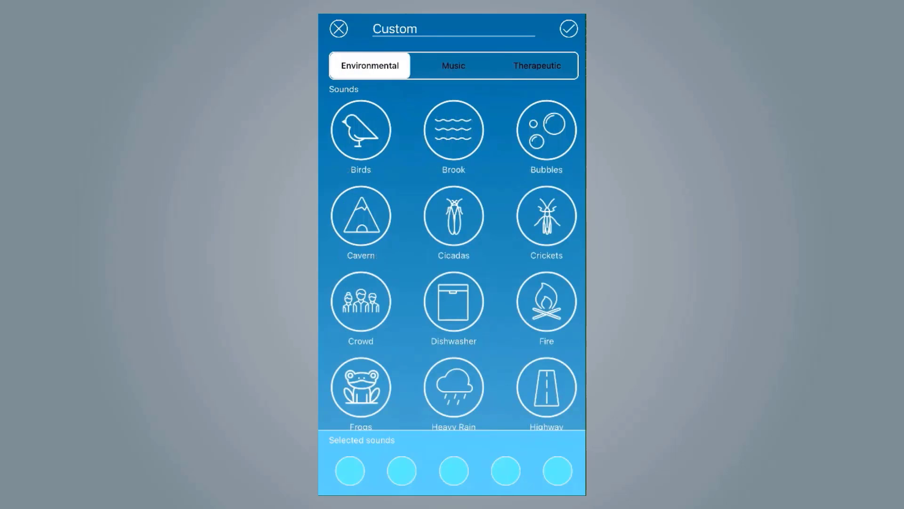
pyautogui.click(361, 215)
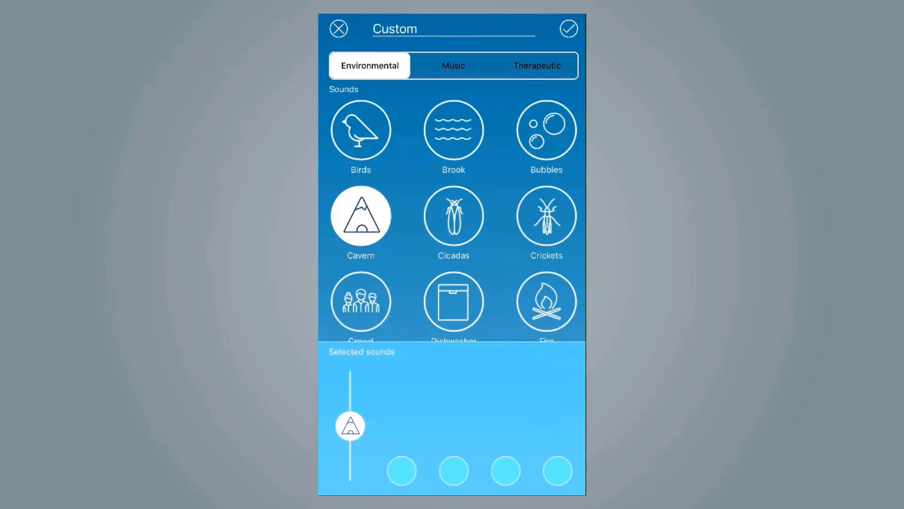
pyautogui.click(454, 130)
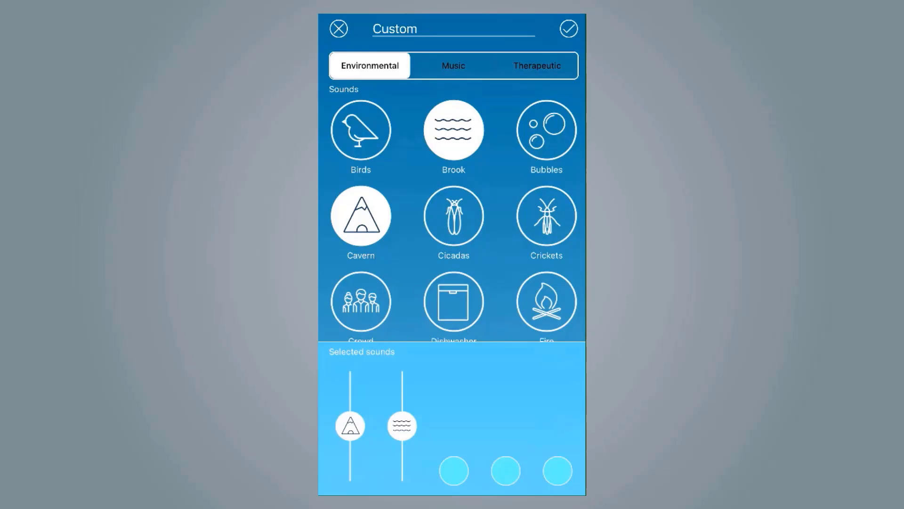
pyautogui.click(360, 130)
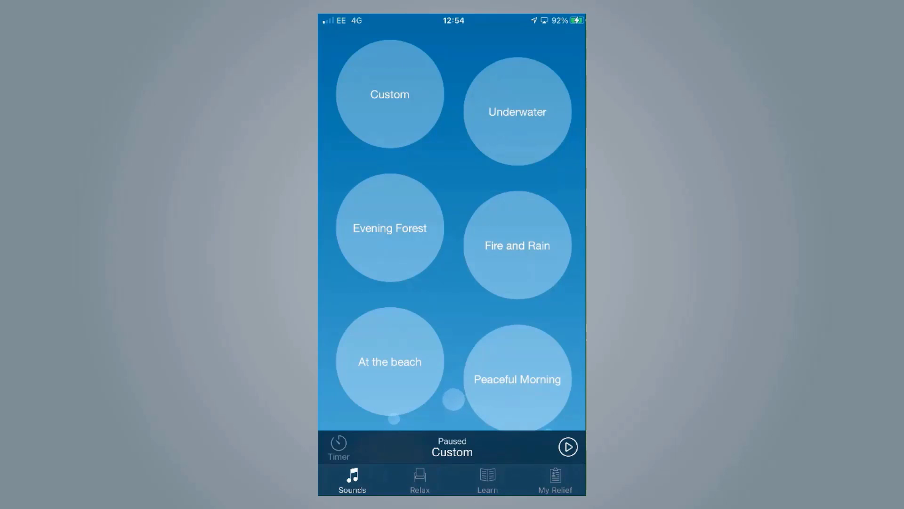
# - Play the Custom soundscape with a 2-hour sleep timer, then pause it
pyautogui.click(390, 94)
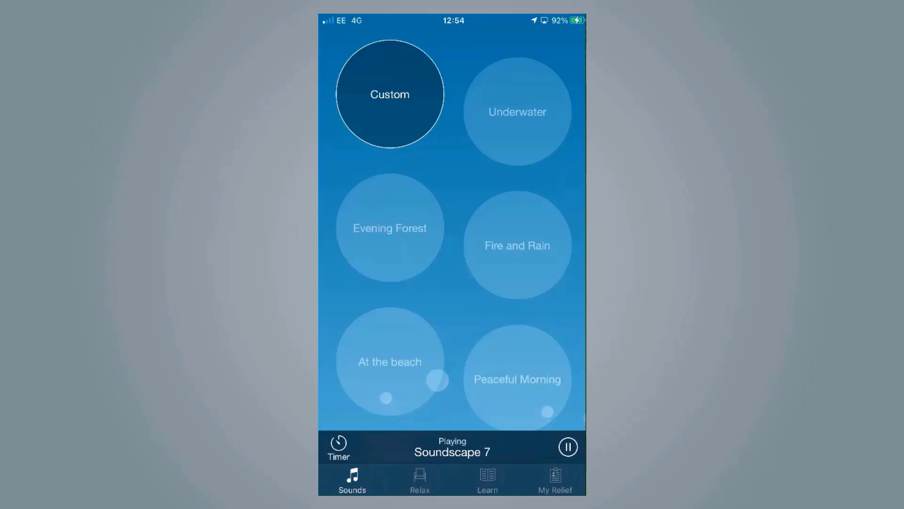
pyautogui.click(339, 446)
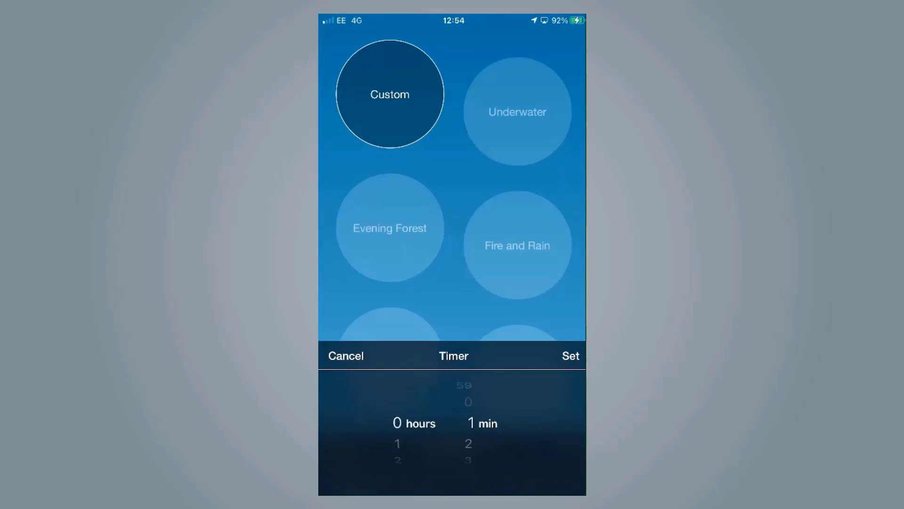
pyautogui.scroll(-2, 398, 423)
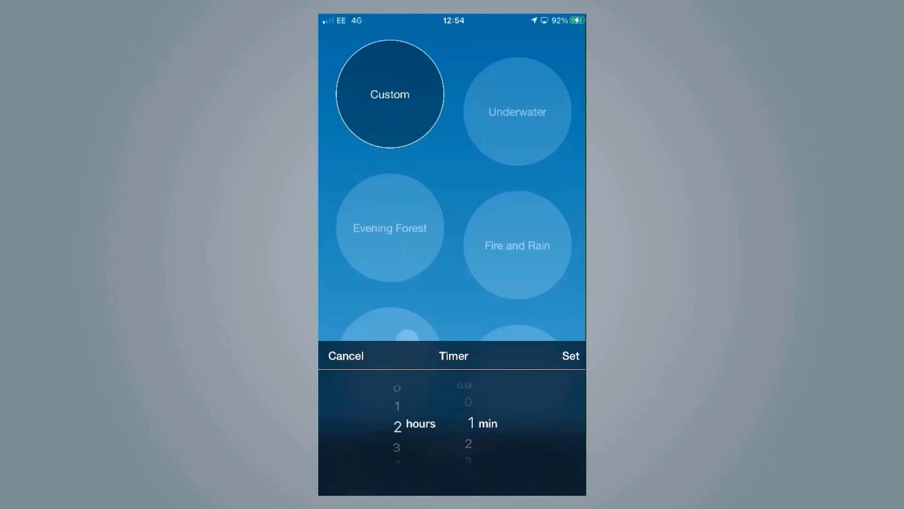
pyautogui.click(571, 356)
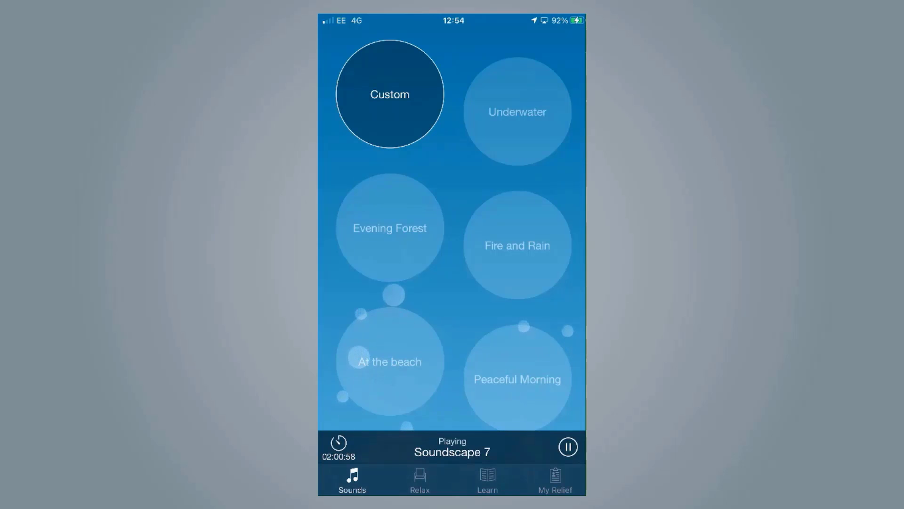
pyautogui.click(568, 446)
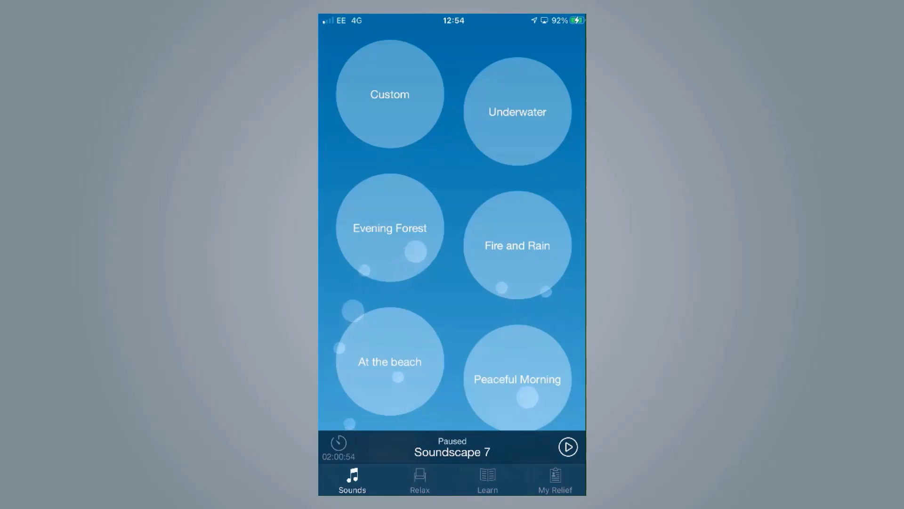
# - In Relax, look through the Meditations list and the Deep Breathing exercise, returning to Relax
pyautogui.click(419, 479)
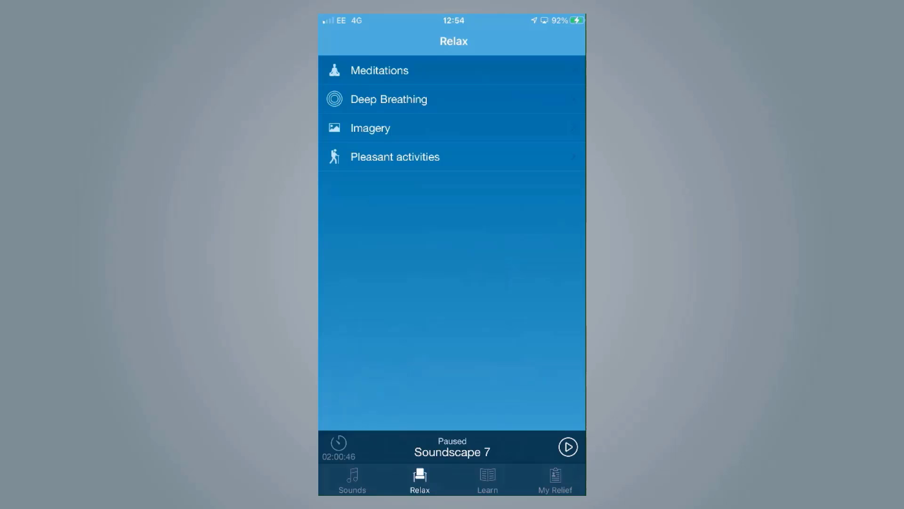
pyautogui.click(380, 71)
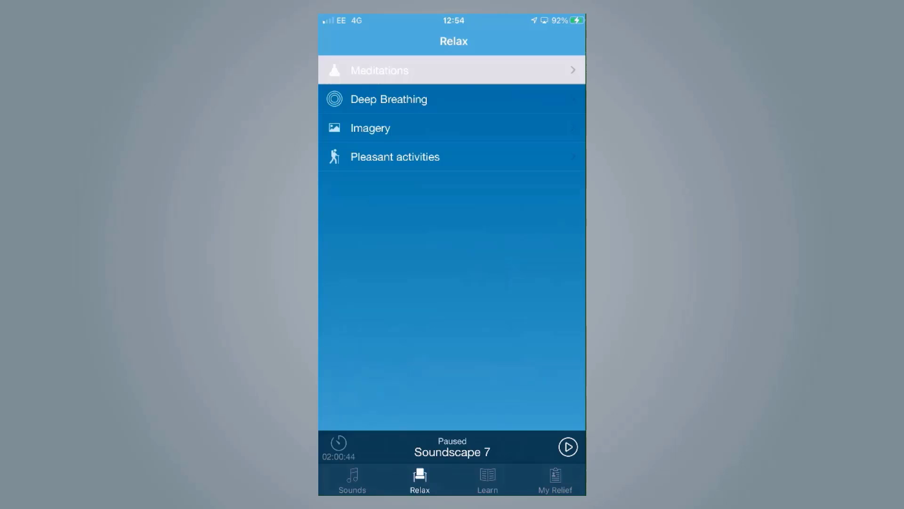
pyautogui.scroll(-5, 454, 278)
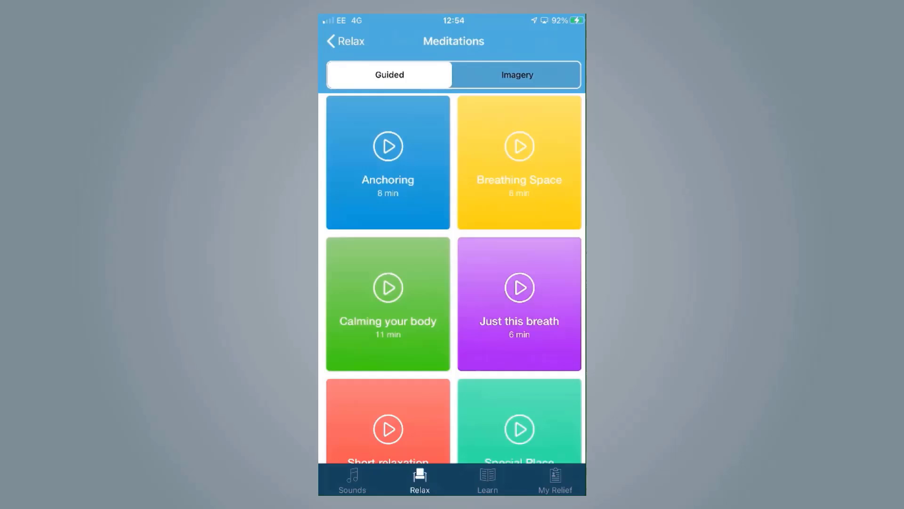
pyautogui.scroll(5, 454, 278)
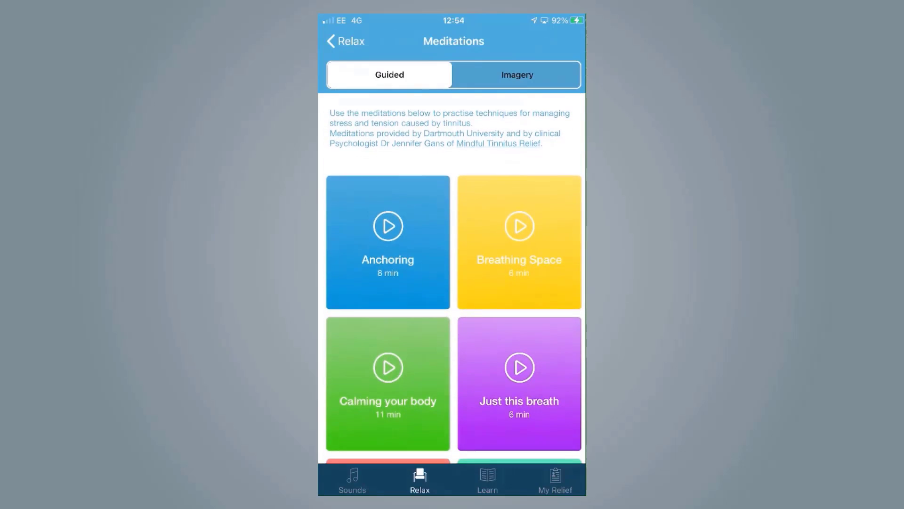
pyautogui.click(345, 41)
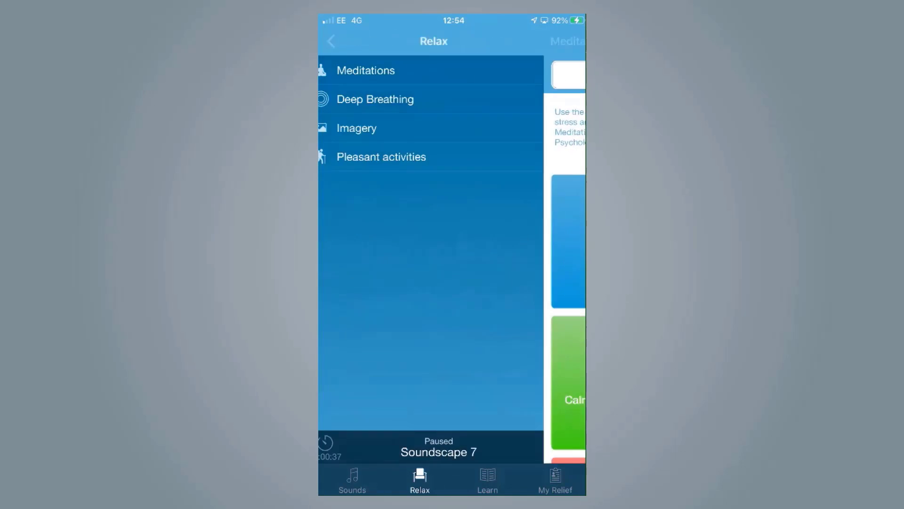
pyautogui.click(380, 97)
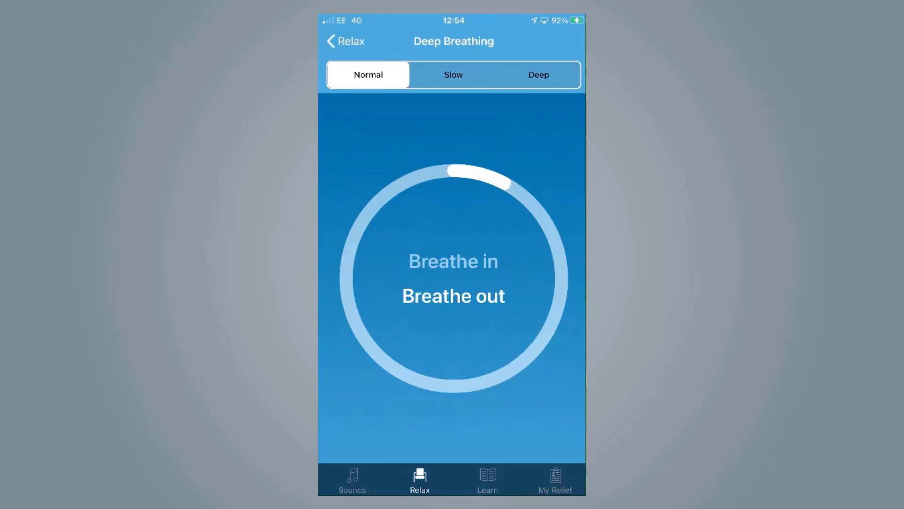
pyautogui.click(345, 41)
# - View the Learn topics, then the My Relief page with its usage chart
pyautogui.click(488, 480)
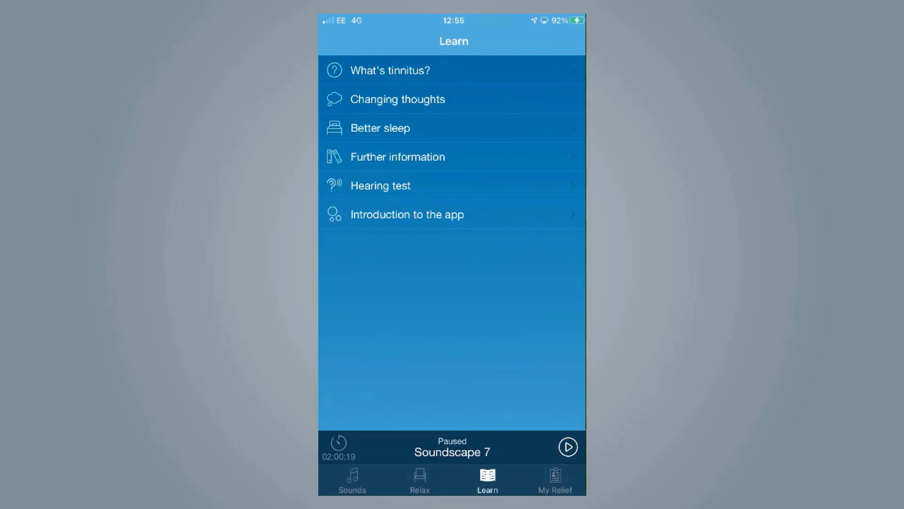
pyautogui.click(555, 481)
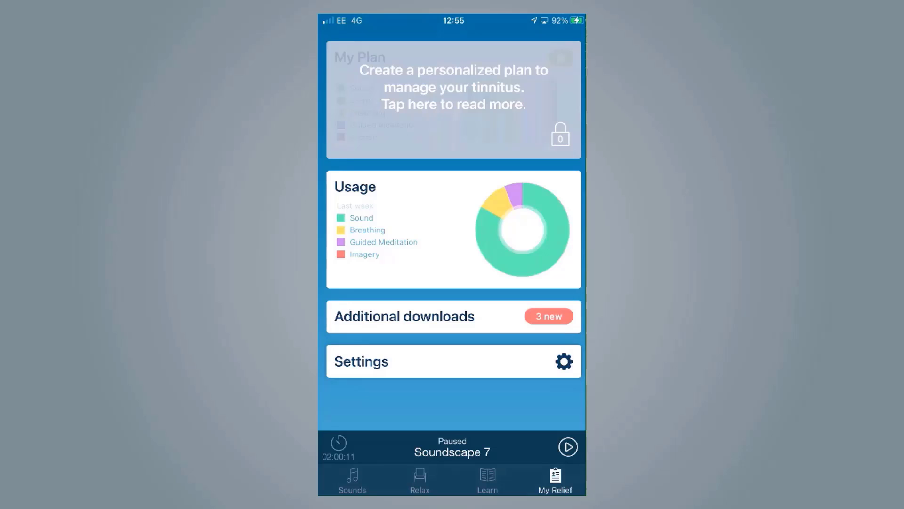
# - Go back to the Sounds list, now headed by Soundscape 7
pyautogui.click(352, 480)
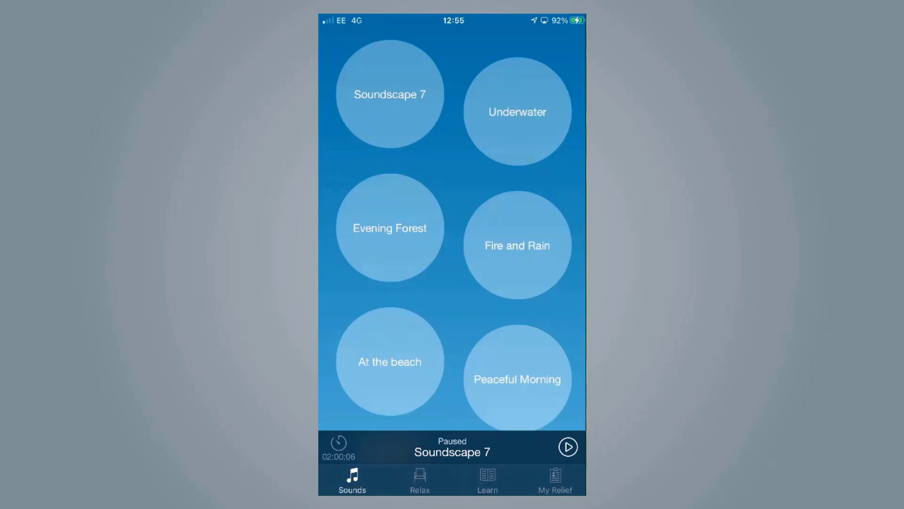